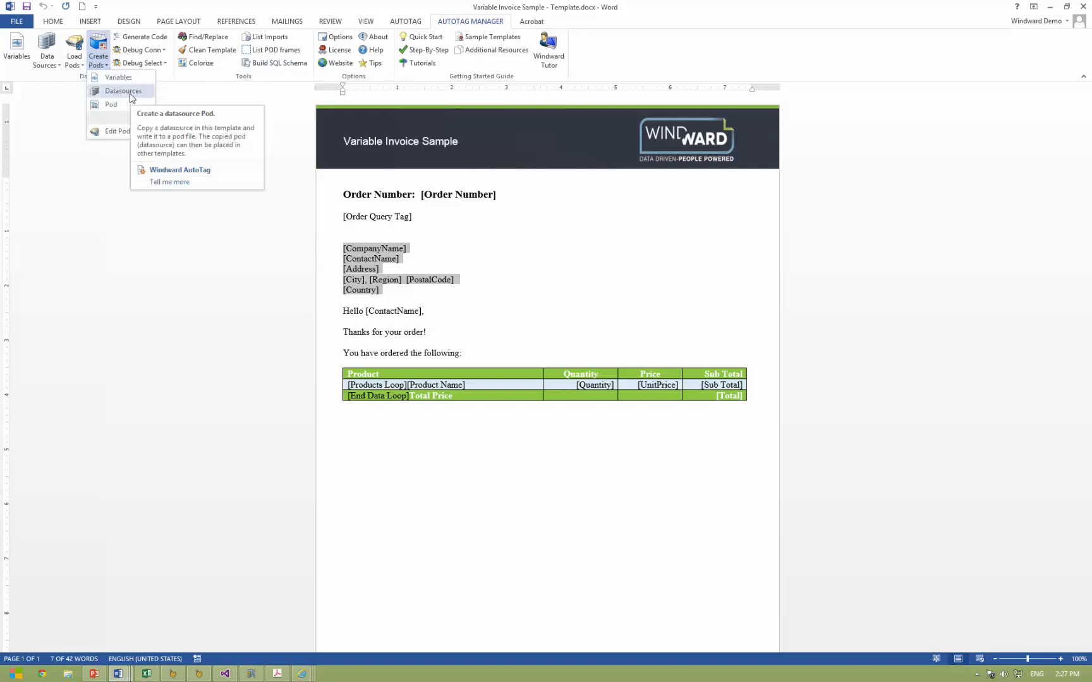
Inspect the pod file setting for an MSSQL datasource pod and close the dialog without creating the pod.
left_click(130, 92)
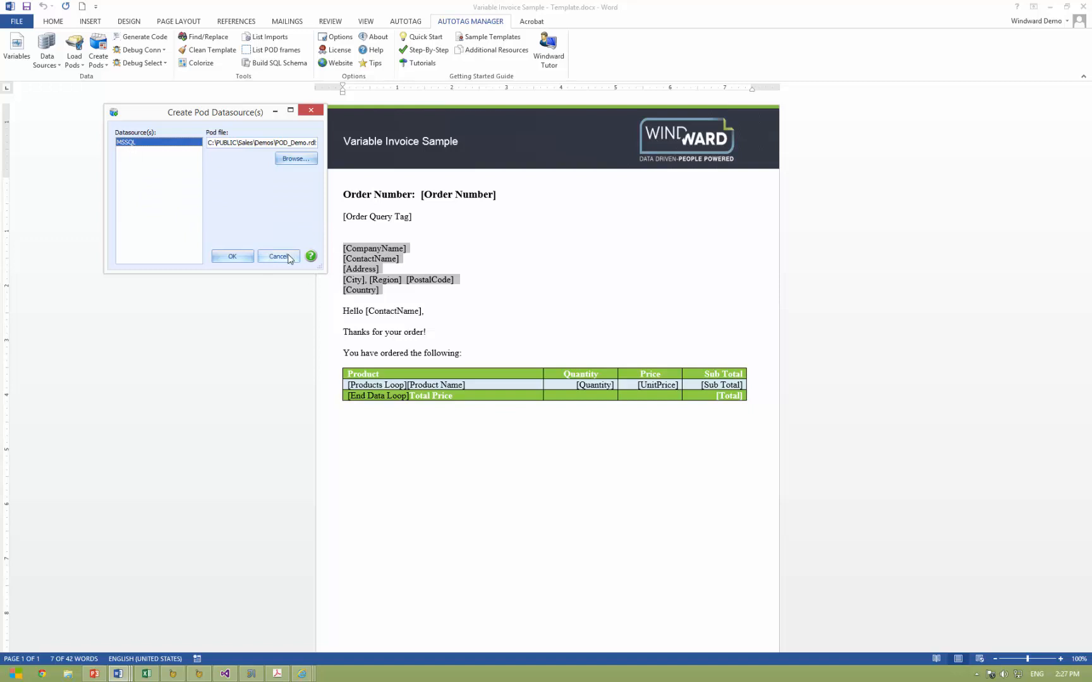
left_click(295, 143)
left_click(277, 256)
left_click(99, 61)
left_click(122, 112)
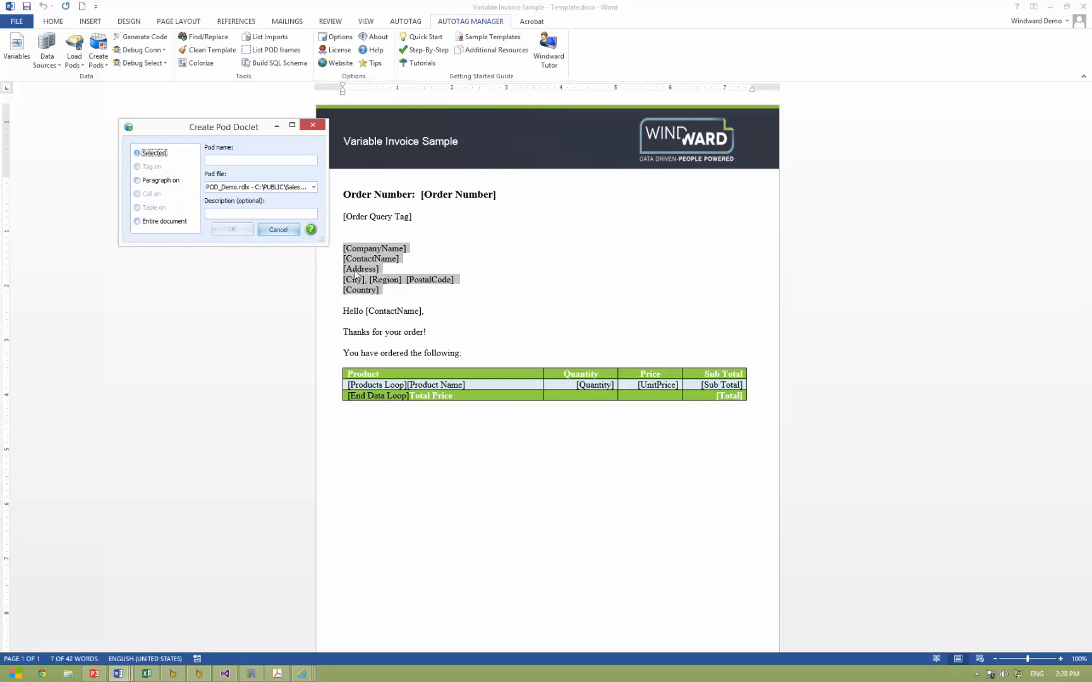
left_click(265, 161)
type("Address Block")
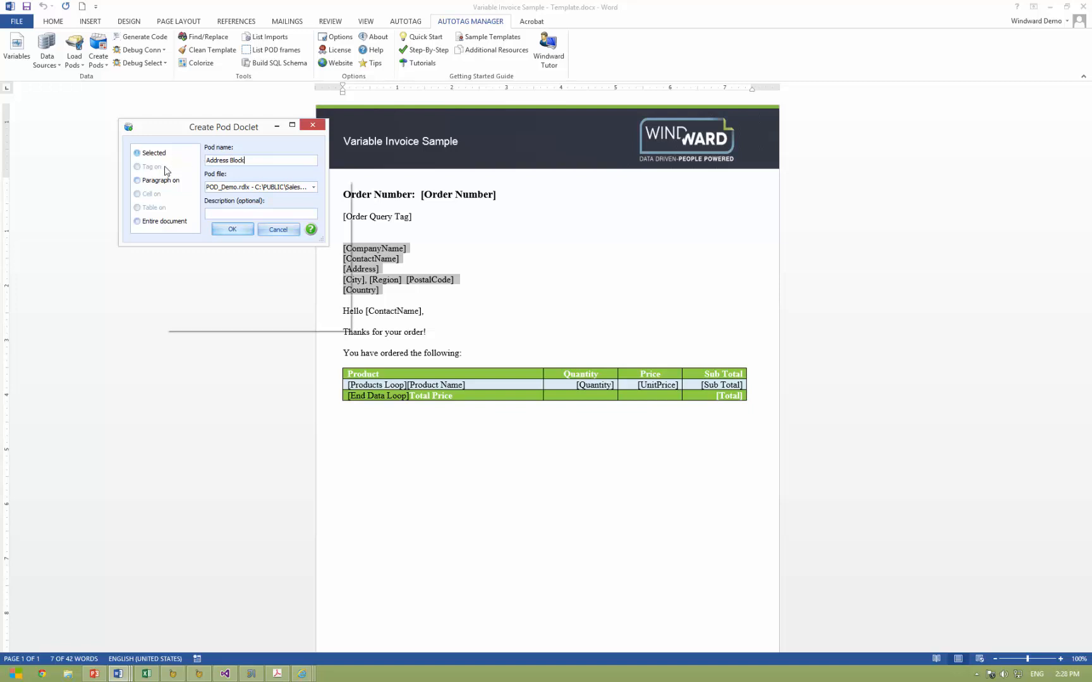
mouse_move(162, 167)
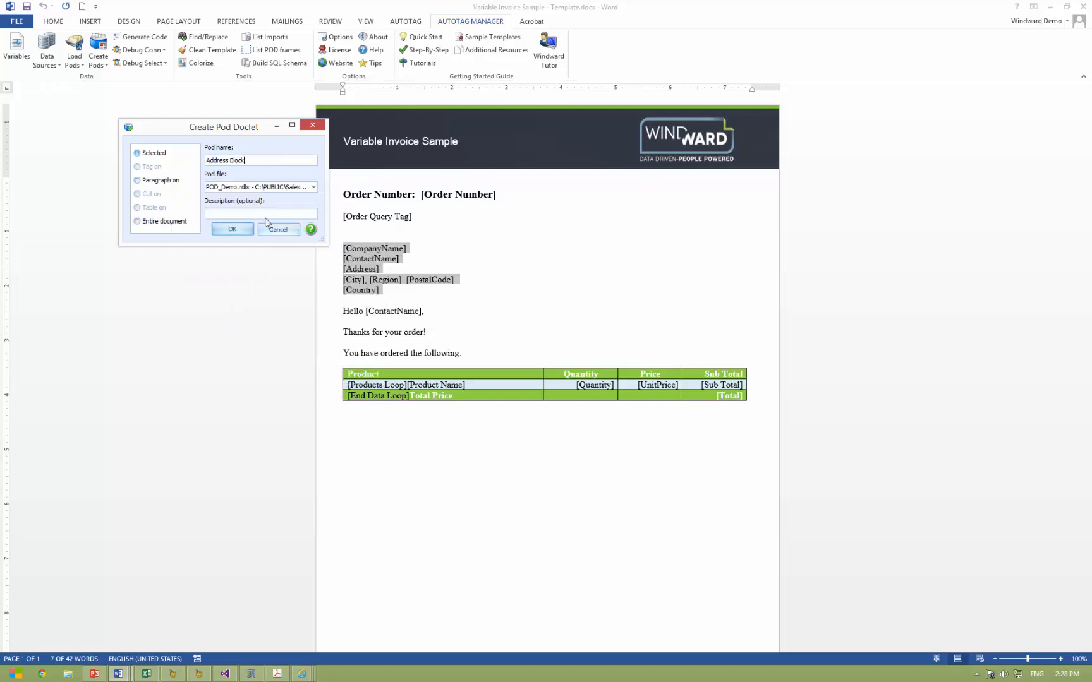
mouse_move(241, 190)
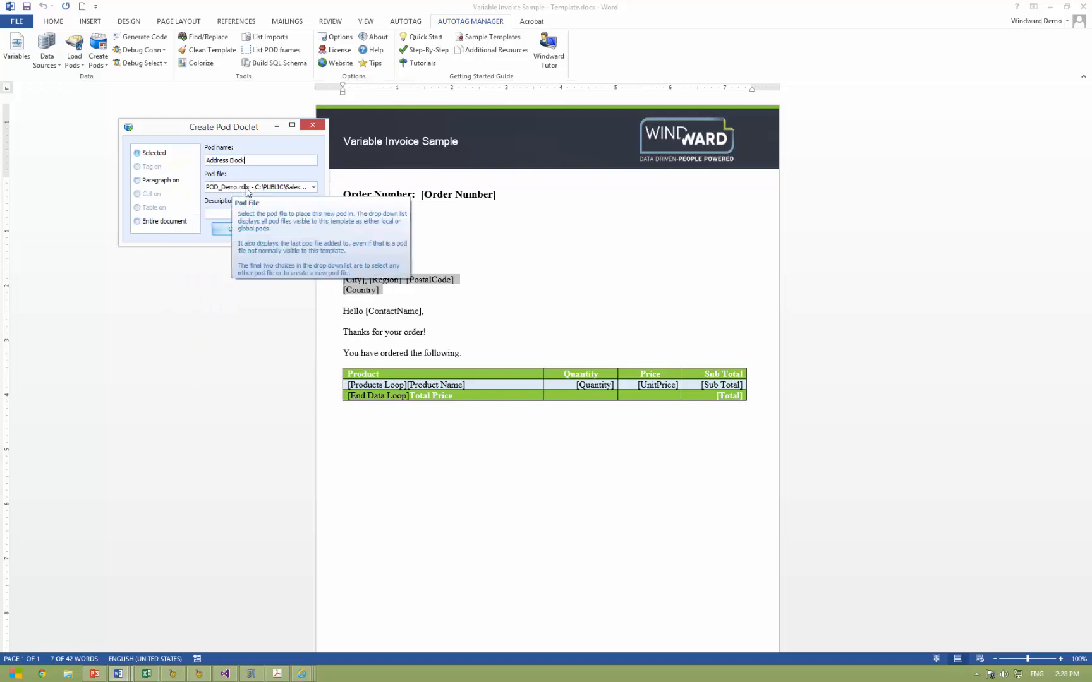
left_click(296, 191)
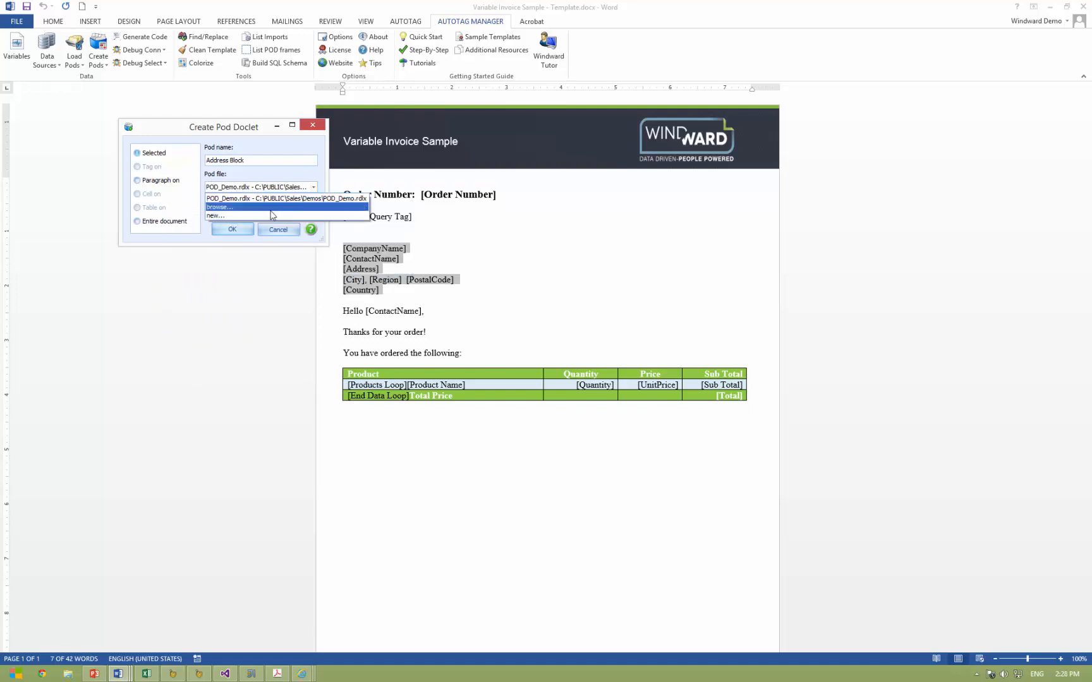
left_click(262, 136)
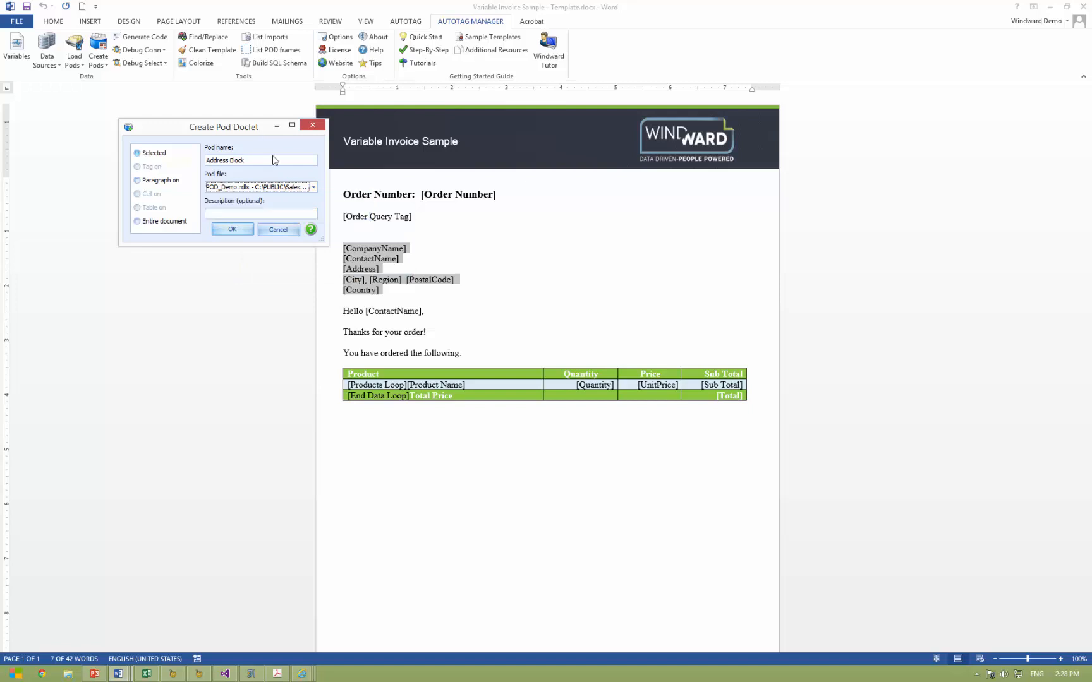
left_click(278, 230)
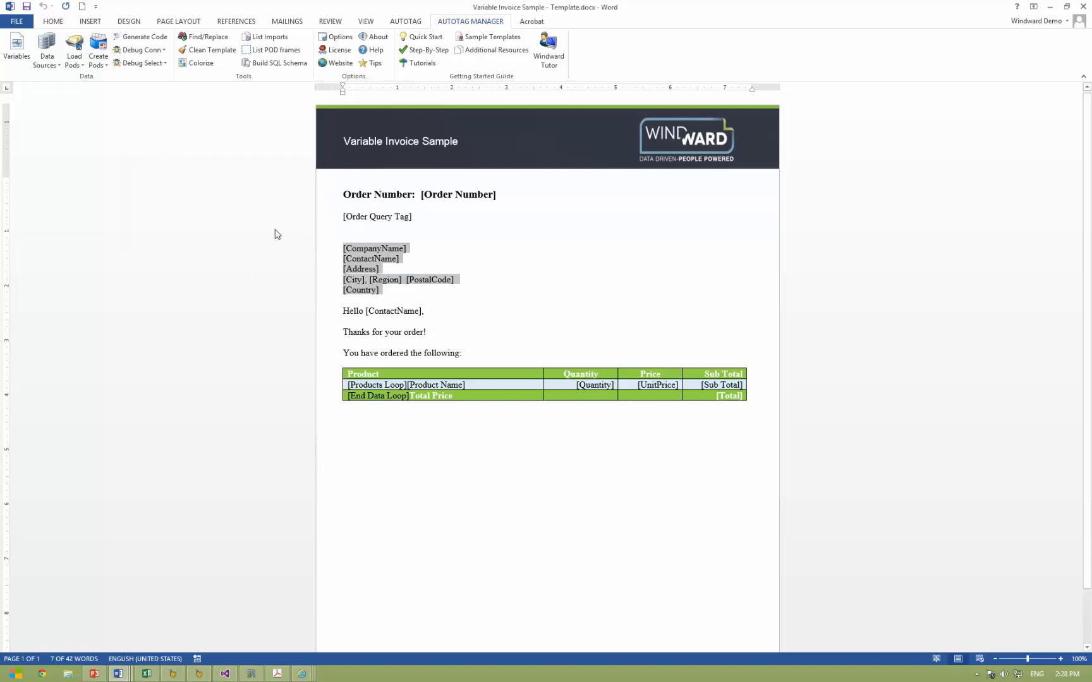
Create a new blank document and check which pod files are loaded globally.
left_click(82, 7)
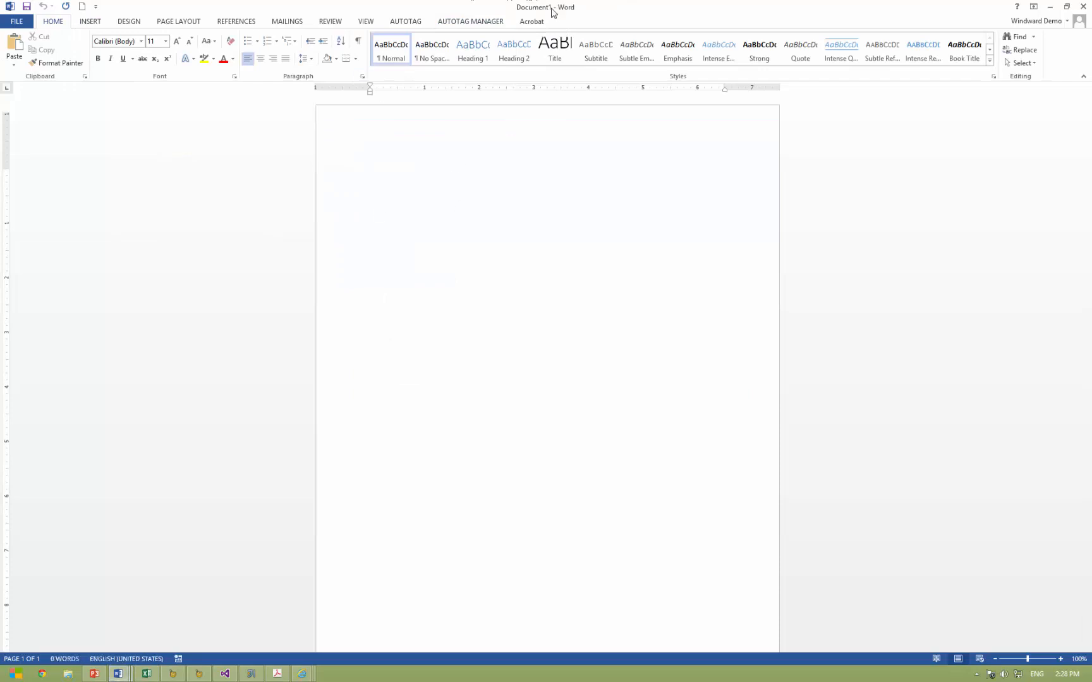
left_click(472, 22)
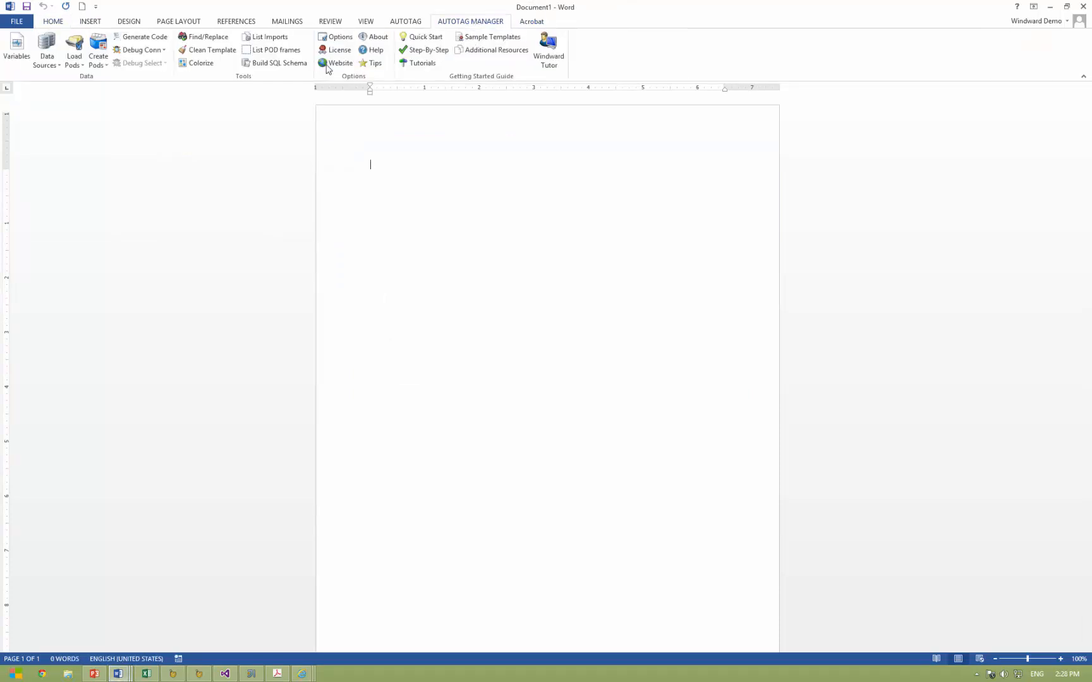
left_click(402, 25)
left_click(443, 26)
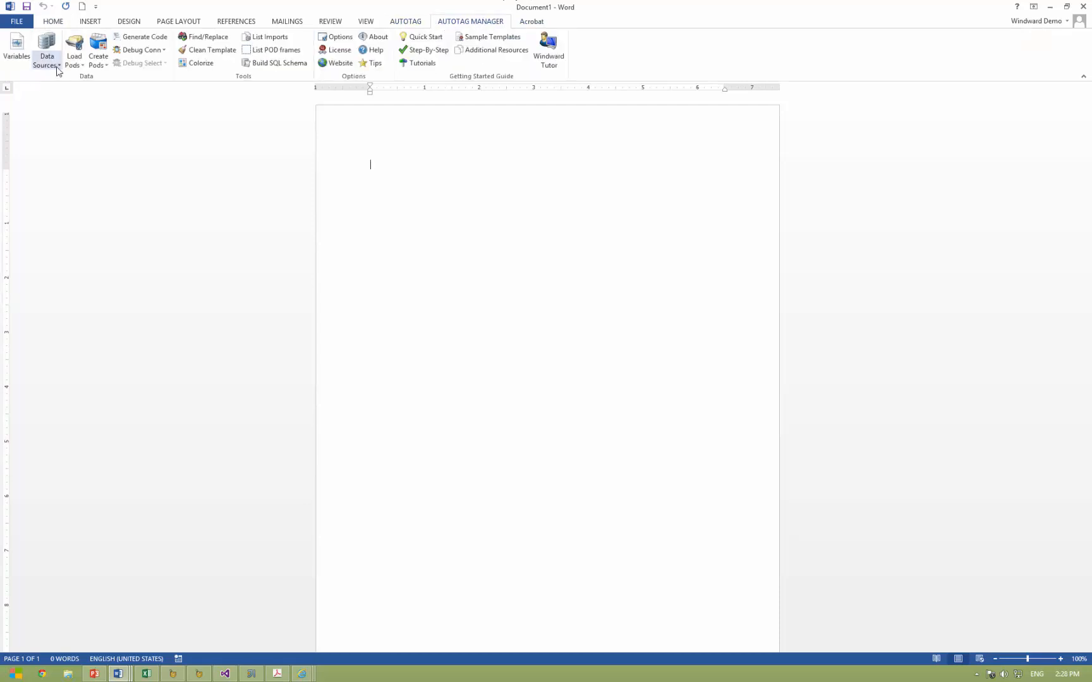
left_click(77, 64)
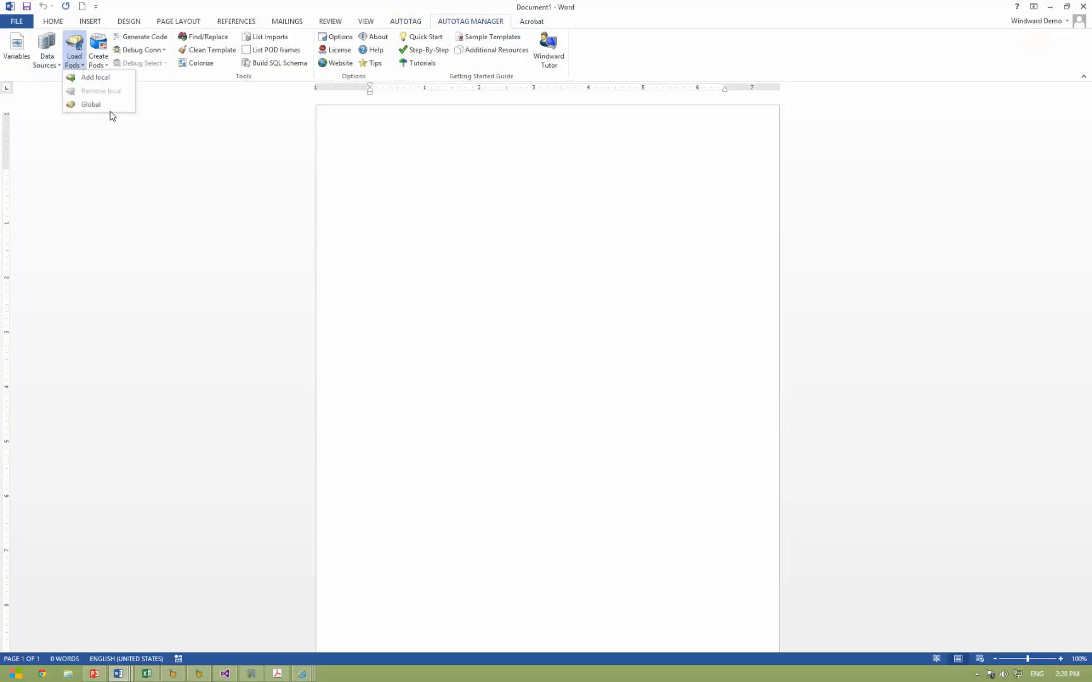
left_click(108, 105)
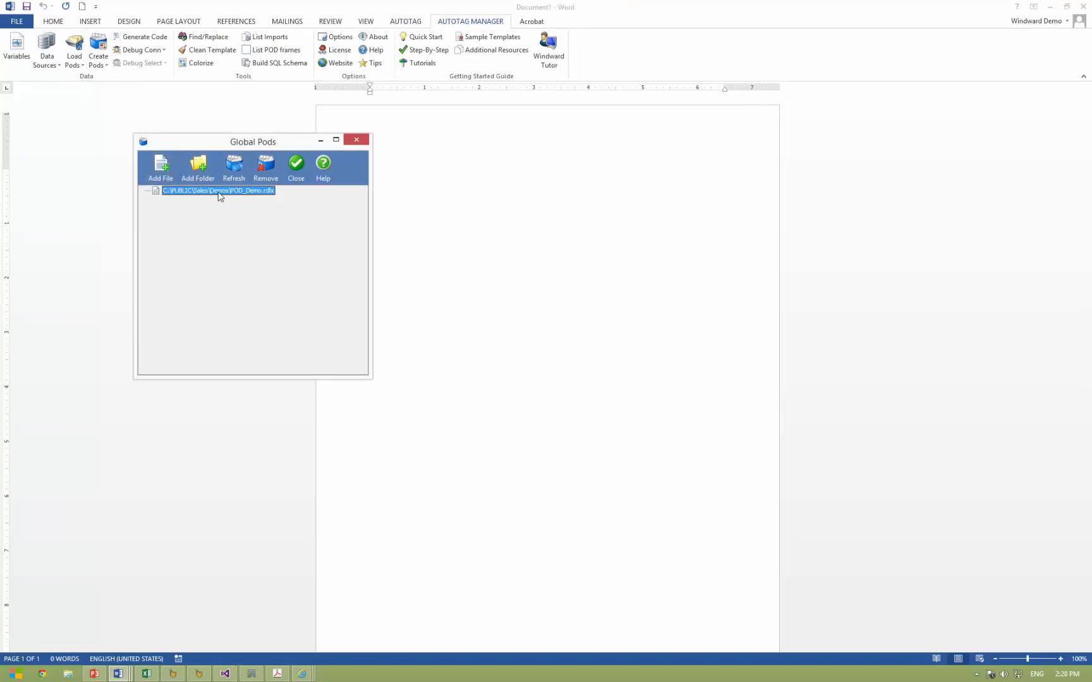
left_click(295, 174)
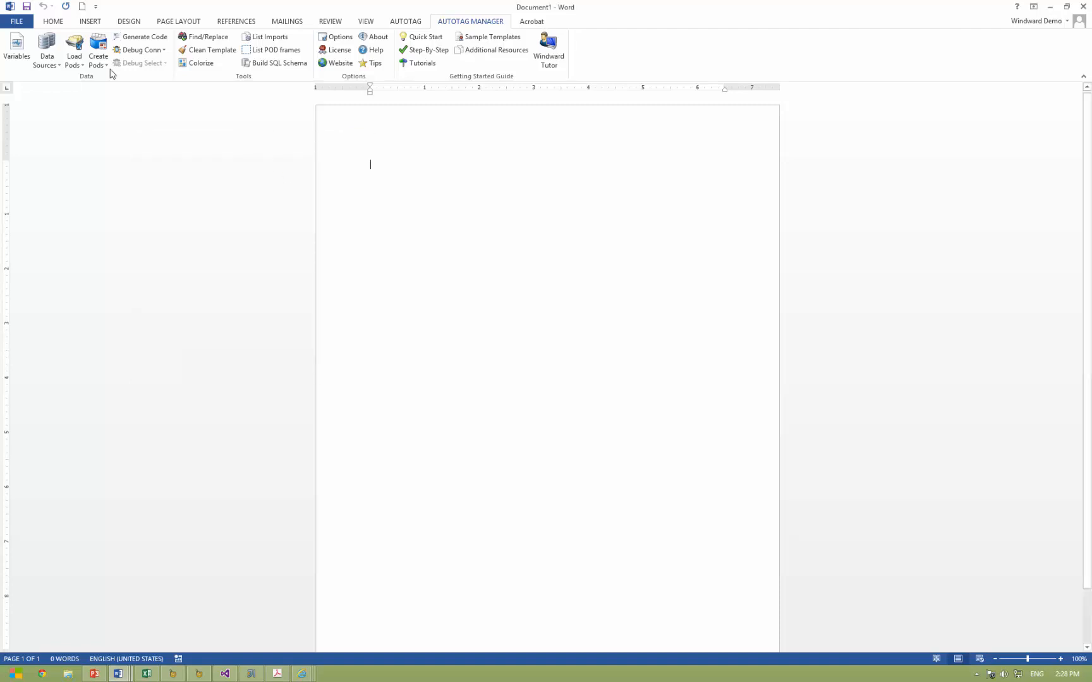
Add the MSSQL datasource from the Pod Bin to the blank document and check its data tree.
left_click(406, 25)
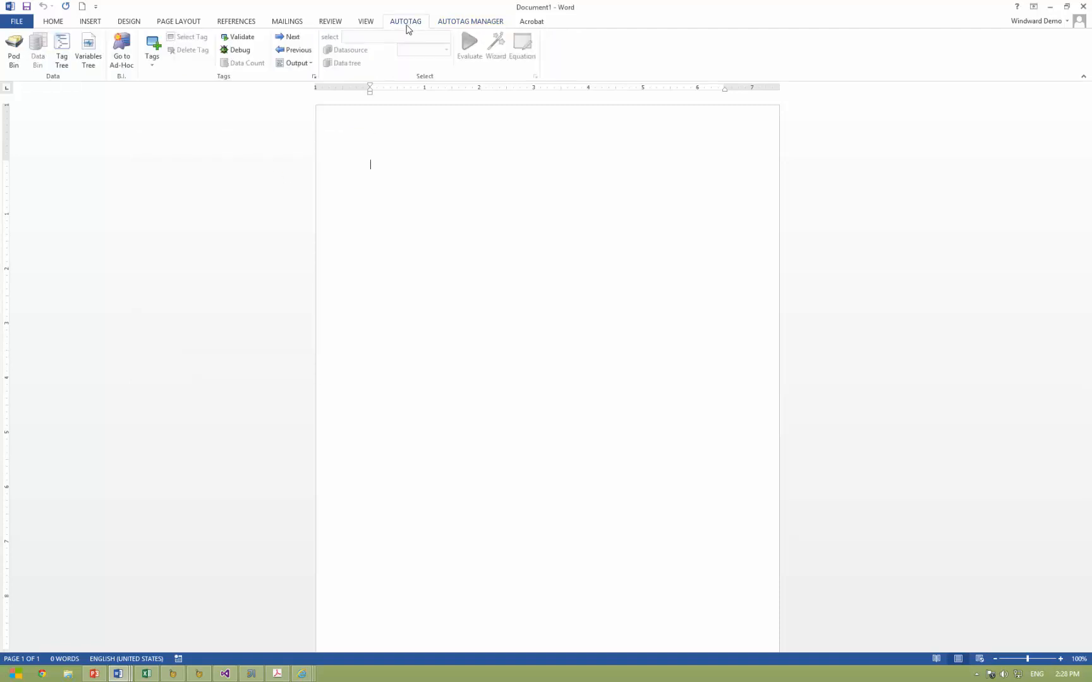
left_click(14, 51)
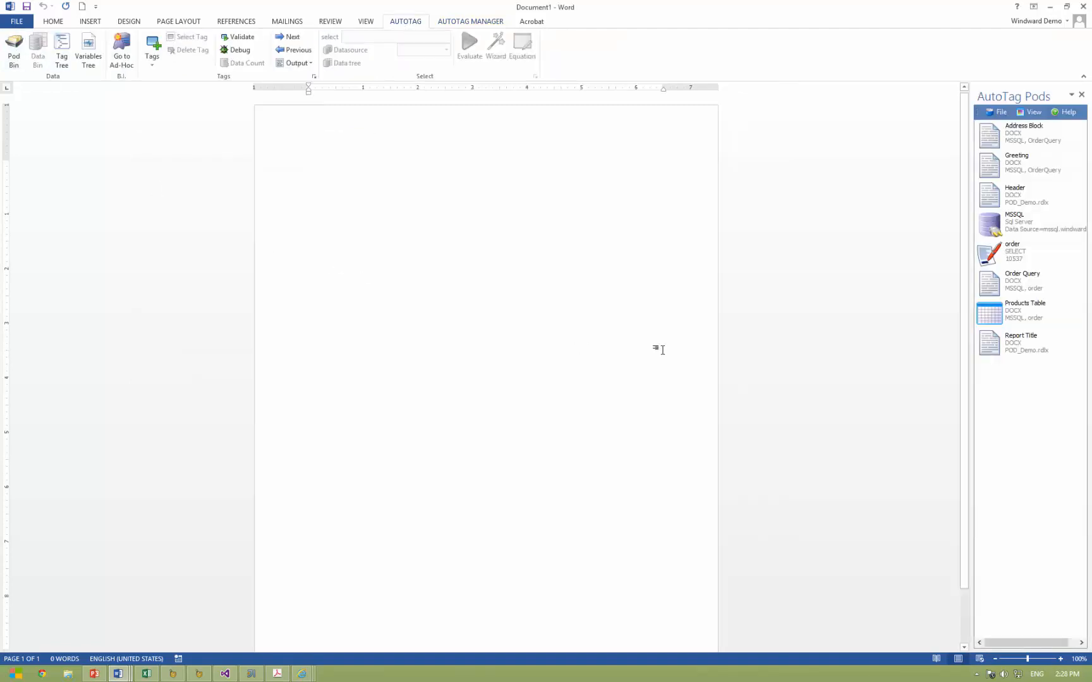
left_click(1015, 227)
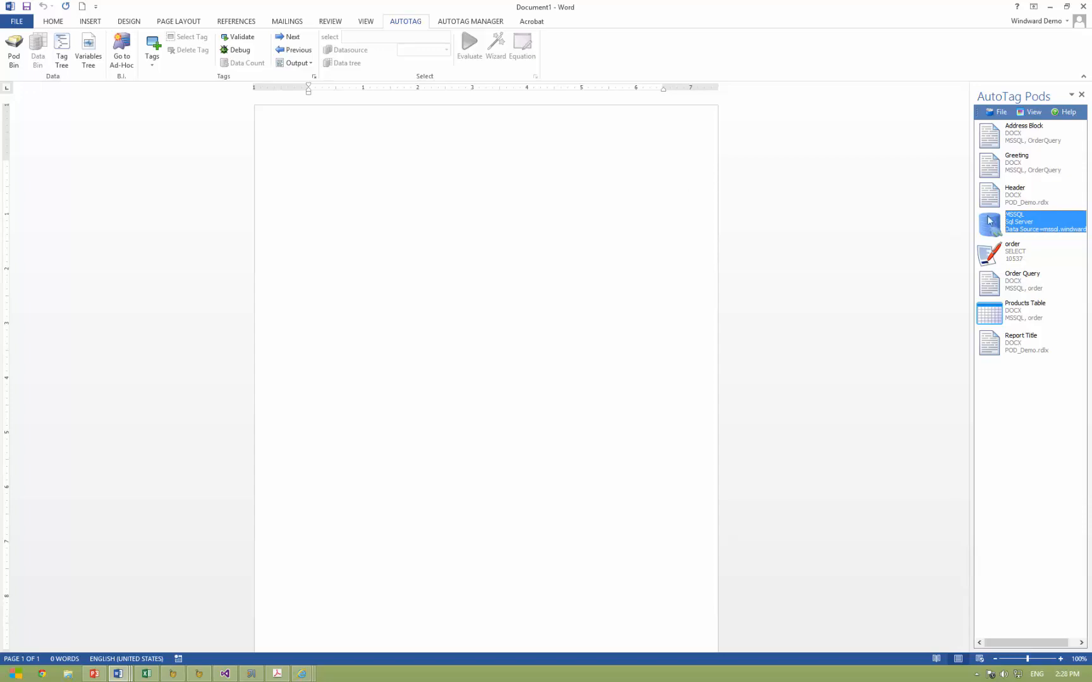
left_click_drag(1019, 218, 479, 229)
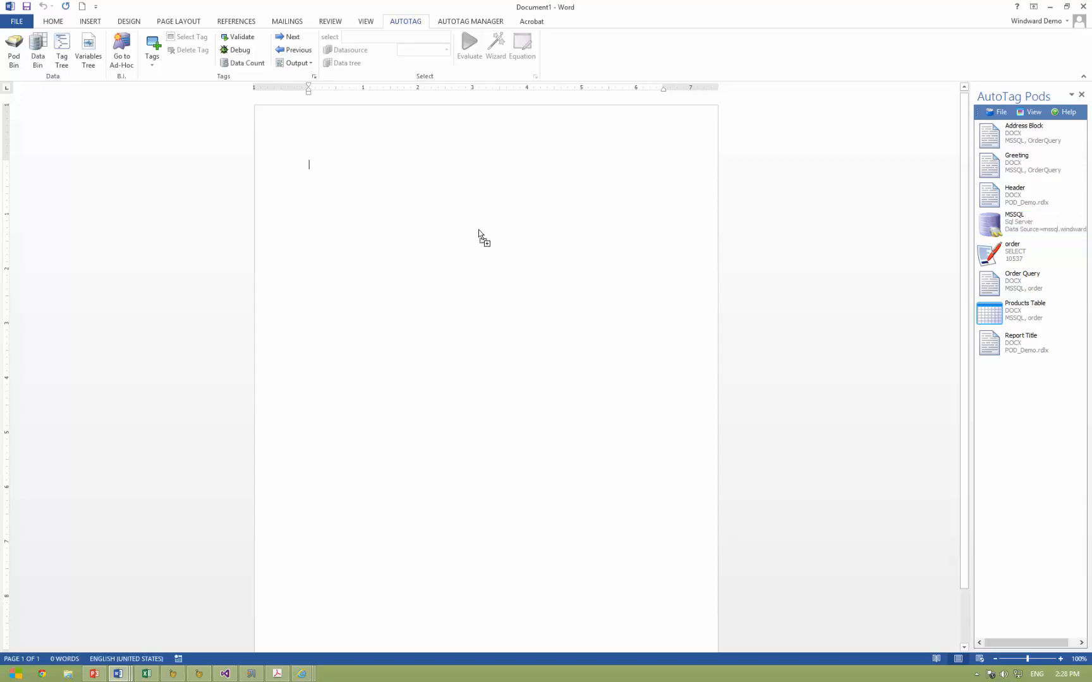
left_click(38, 52)
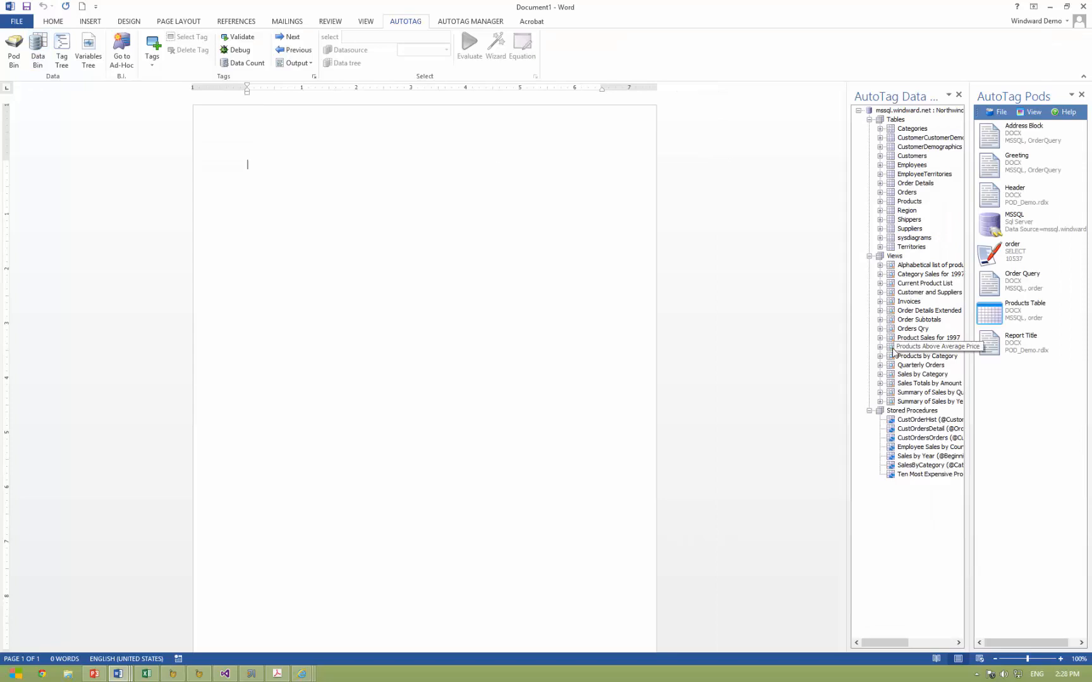
left_click(958, 96)
Insert the Order Query pod at the start of the document.
left_click(1004, 165)
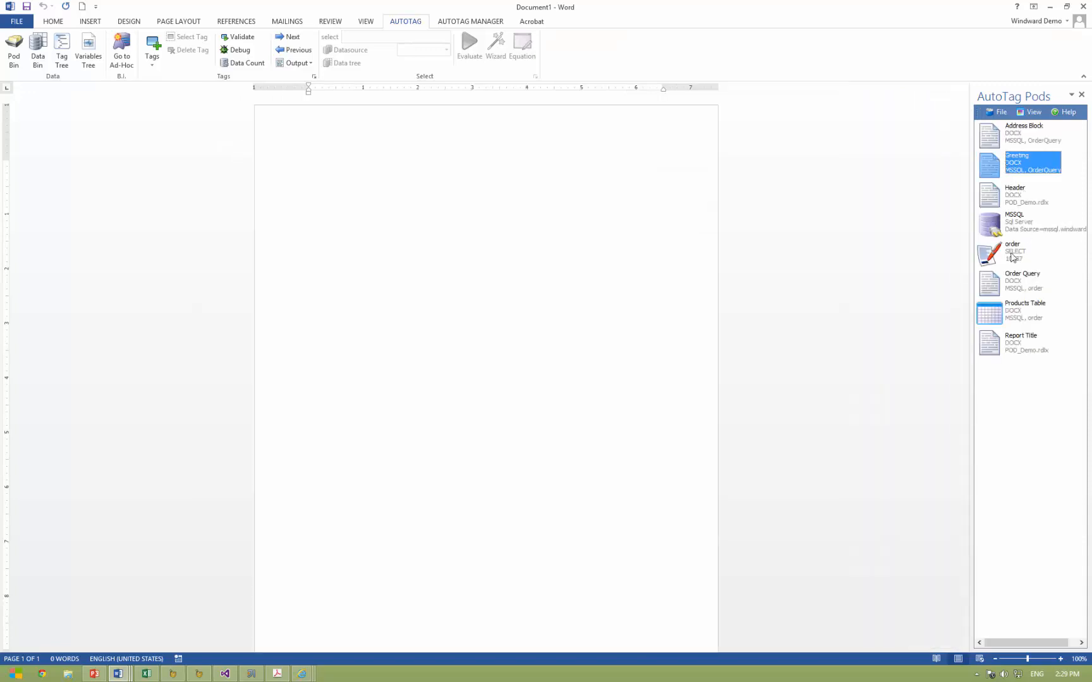
left_click(1022, 285)
left_click_drag(537, 261, 327, 184)
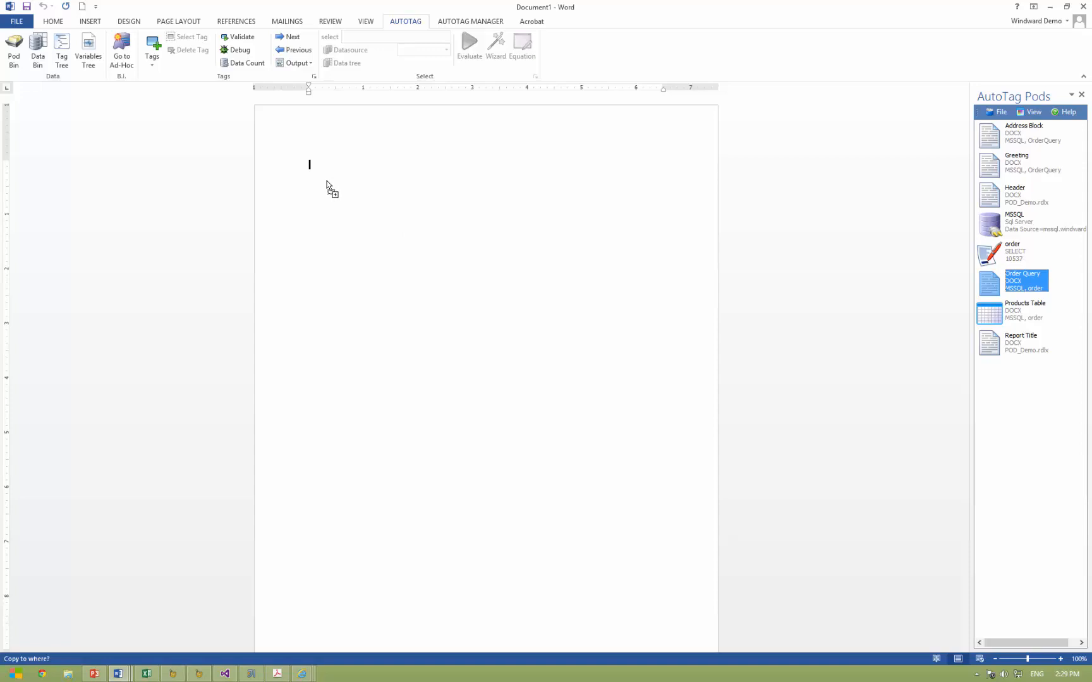
left_click_drag(327, 185, 327, 183)
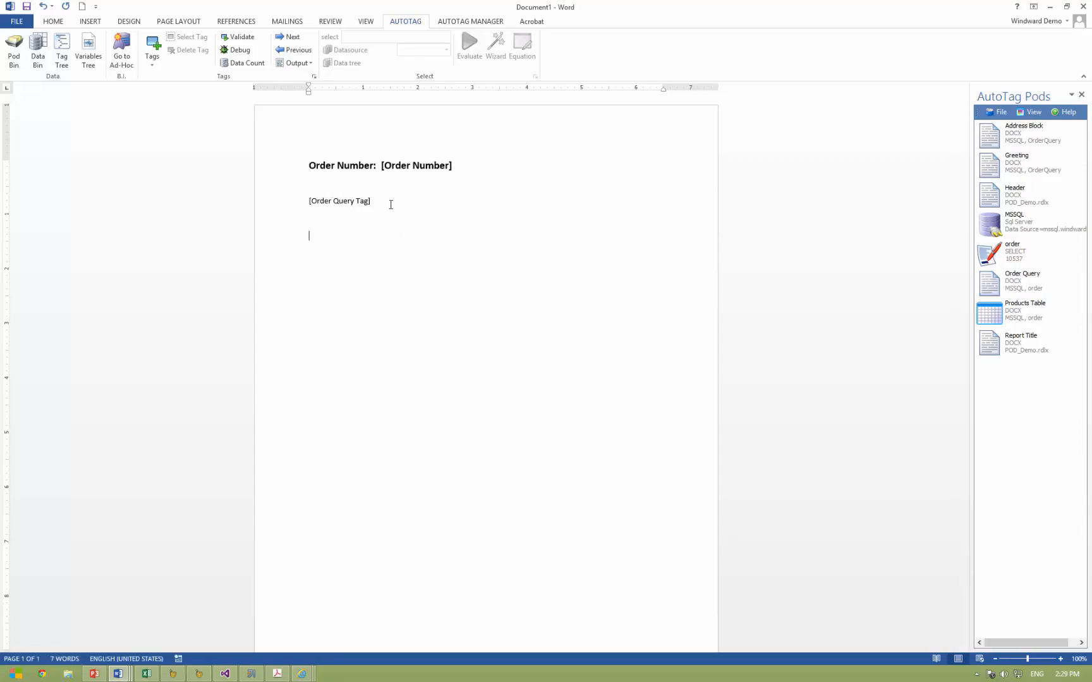
Insert the Address Block, Greeting and Products Table pods in that order below the order query tag.
left_click(1032, 139)
double_click(1027, 138)
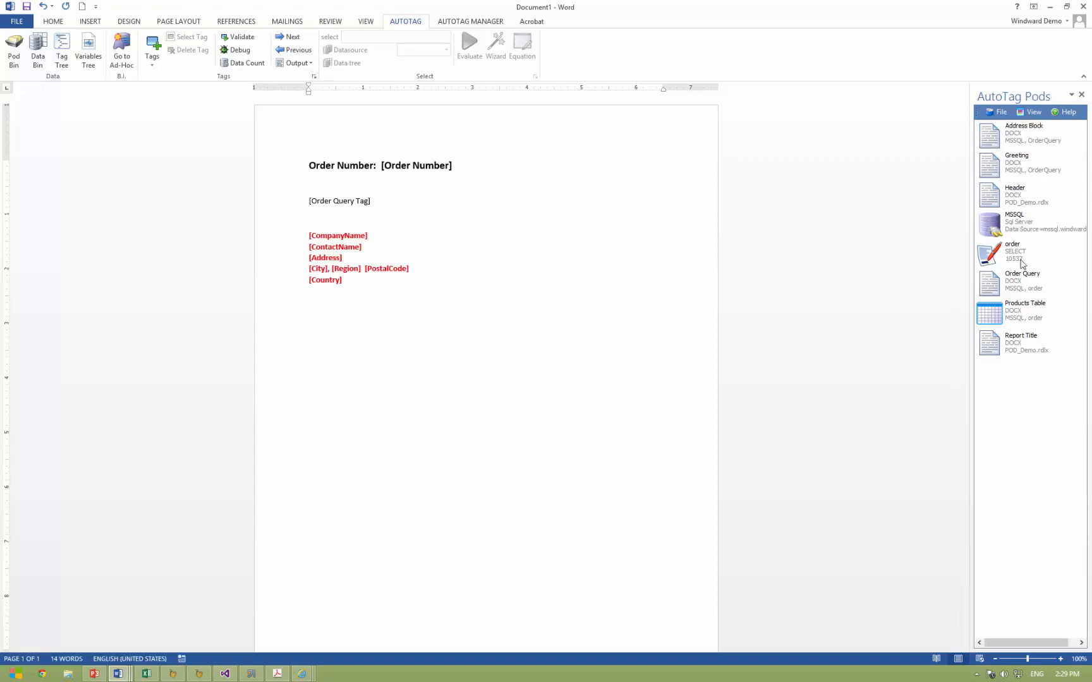
left_click(1021, 172)
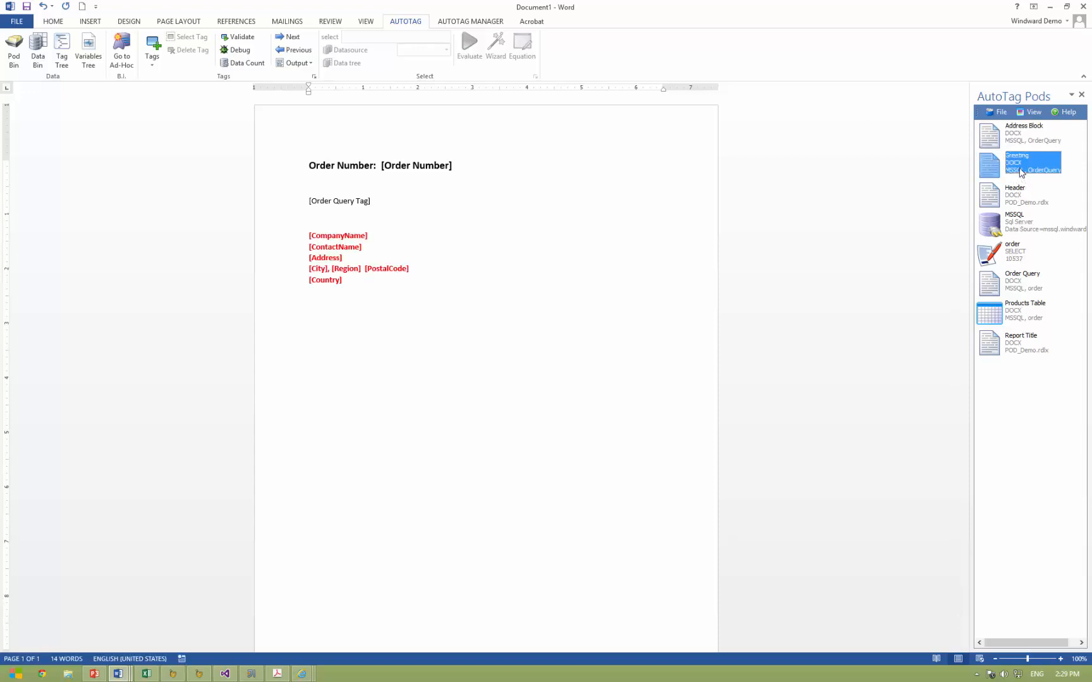
double_click(1013, 176)
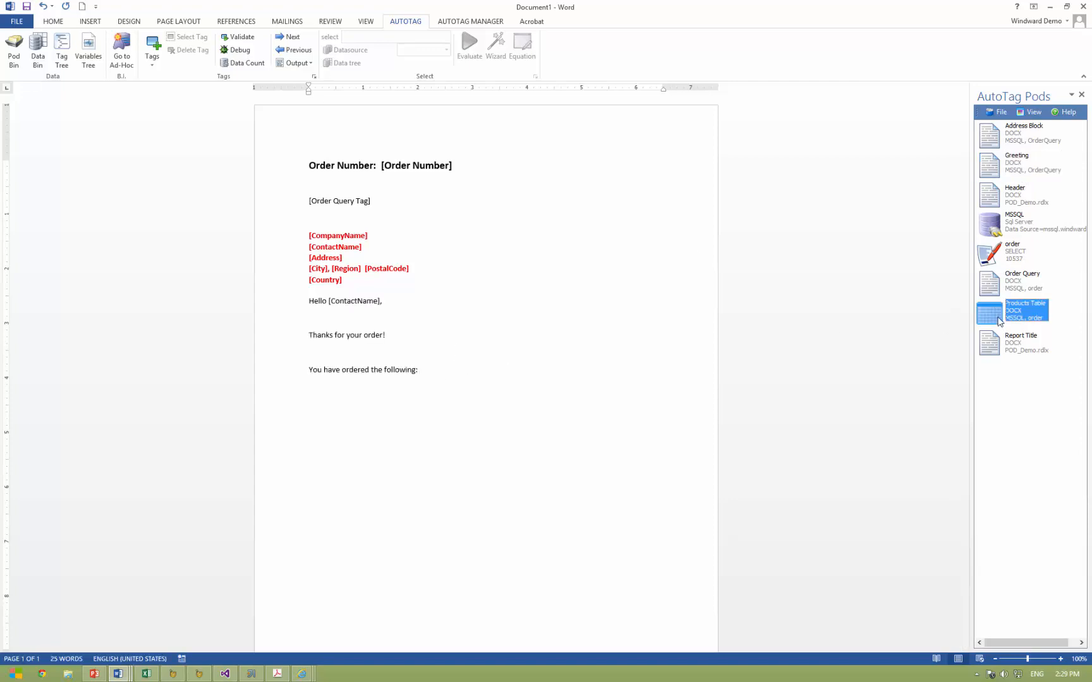
left_click_drag(1017, 318, 334, 392)
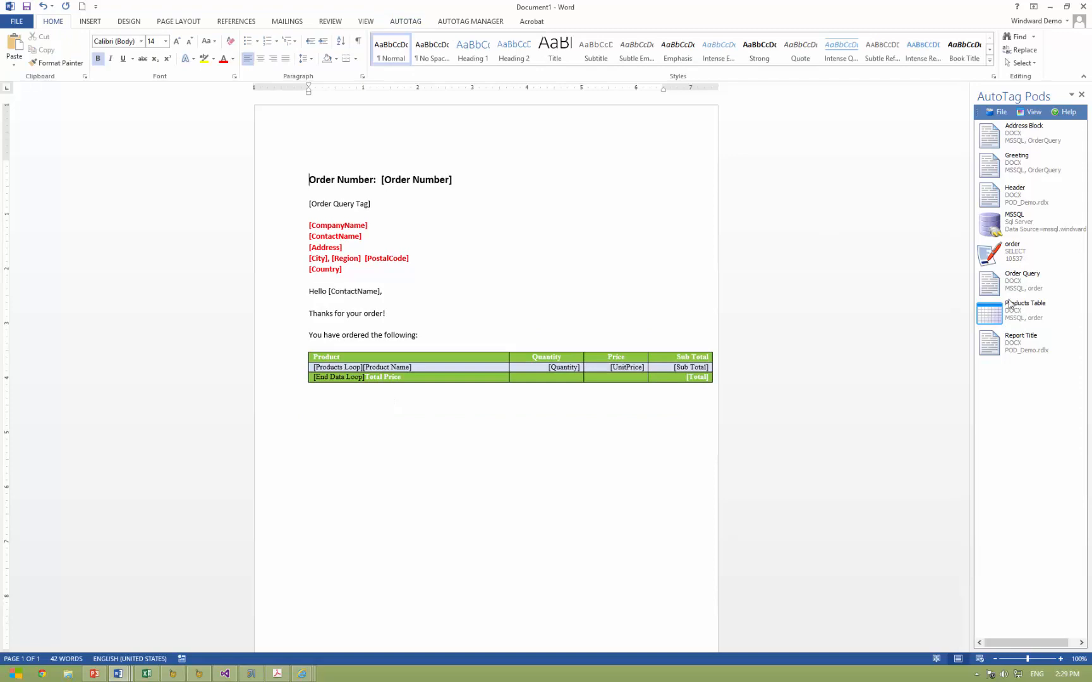
Place the Header pod across the top of the page above the order number line.
left_click(1029, 196)
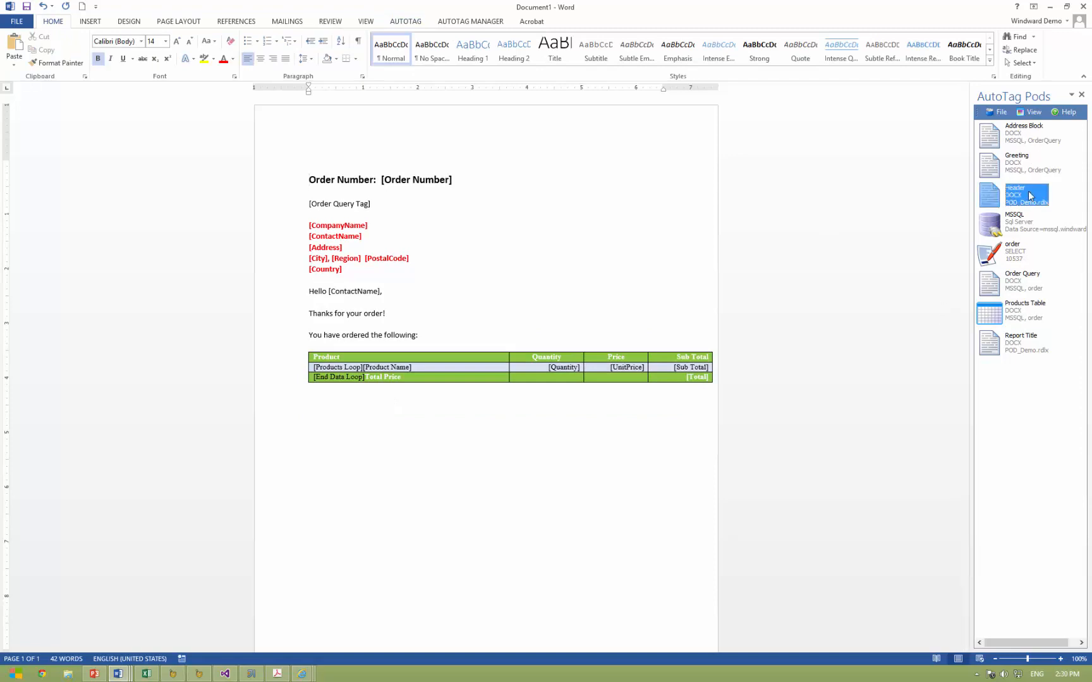
left_click_drag(518, 153, 474, 139)
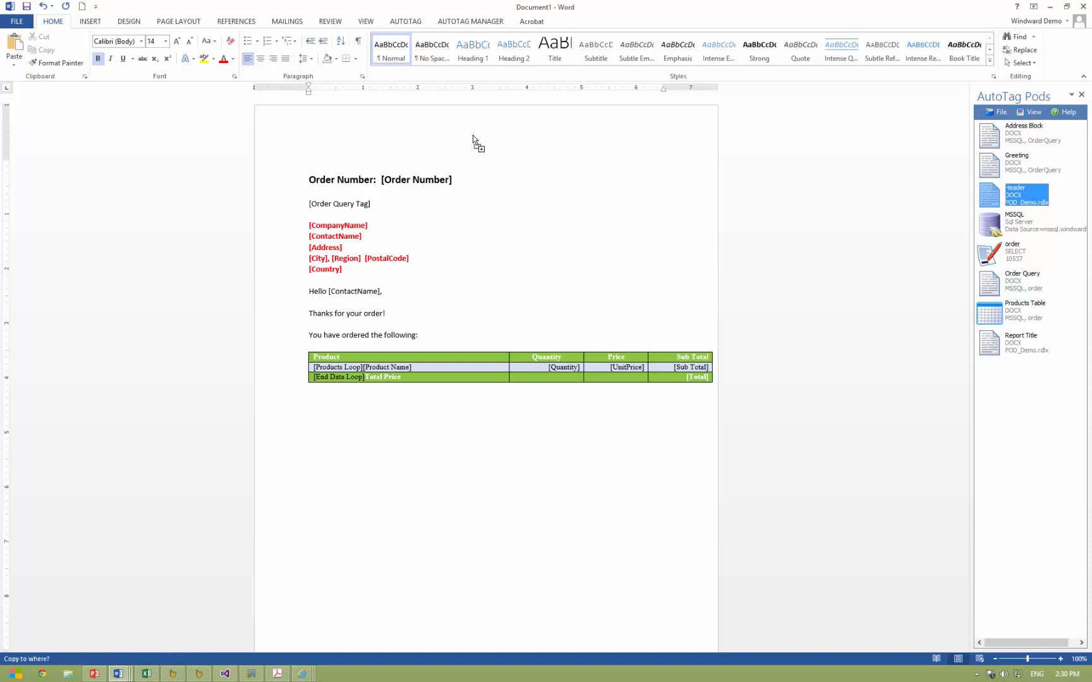
left_click_drag(473, 136, 473, 136)
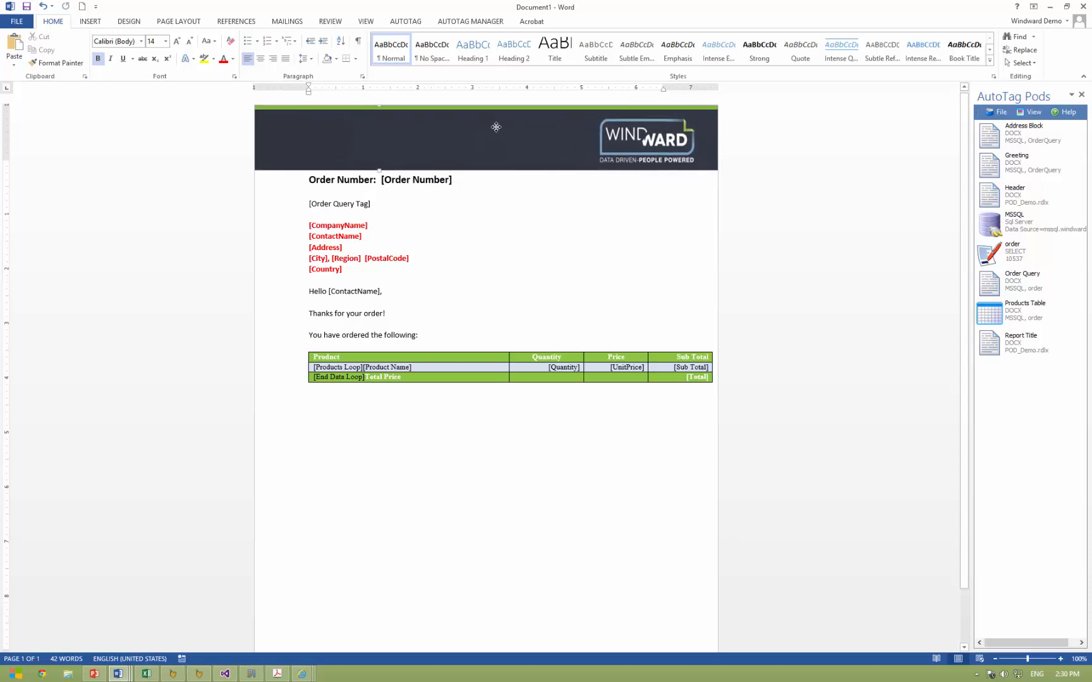
left_click(496, 127)
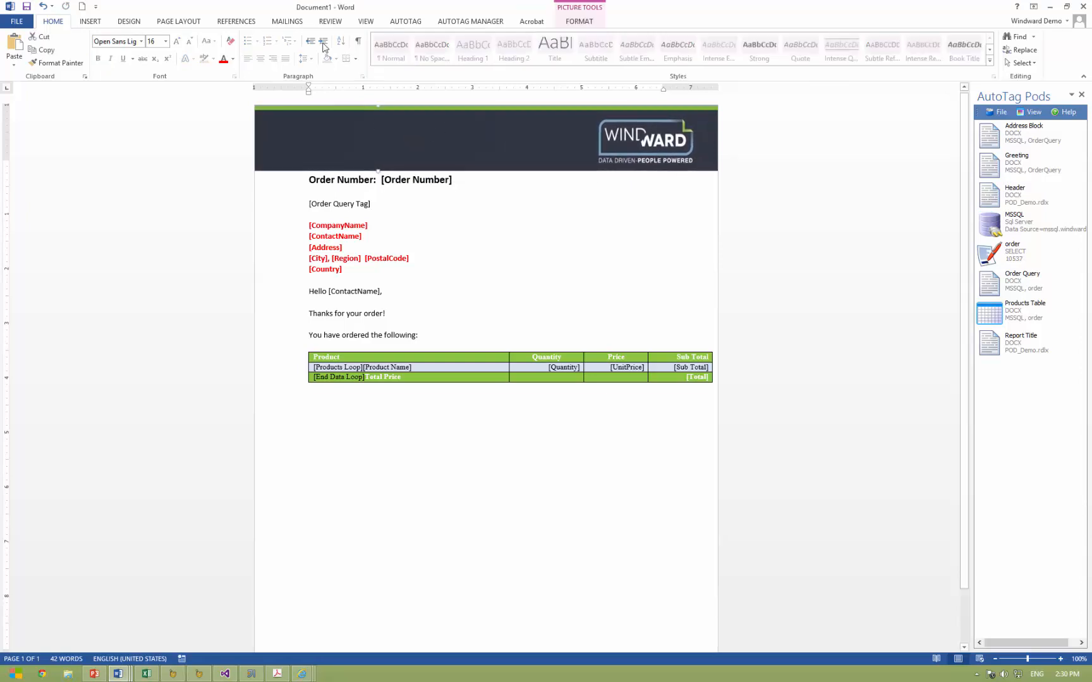
Start generating the report output, saving the document to the Desktop as a Word document under the suggested name.
left_click(404, 21)
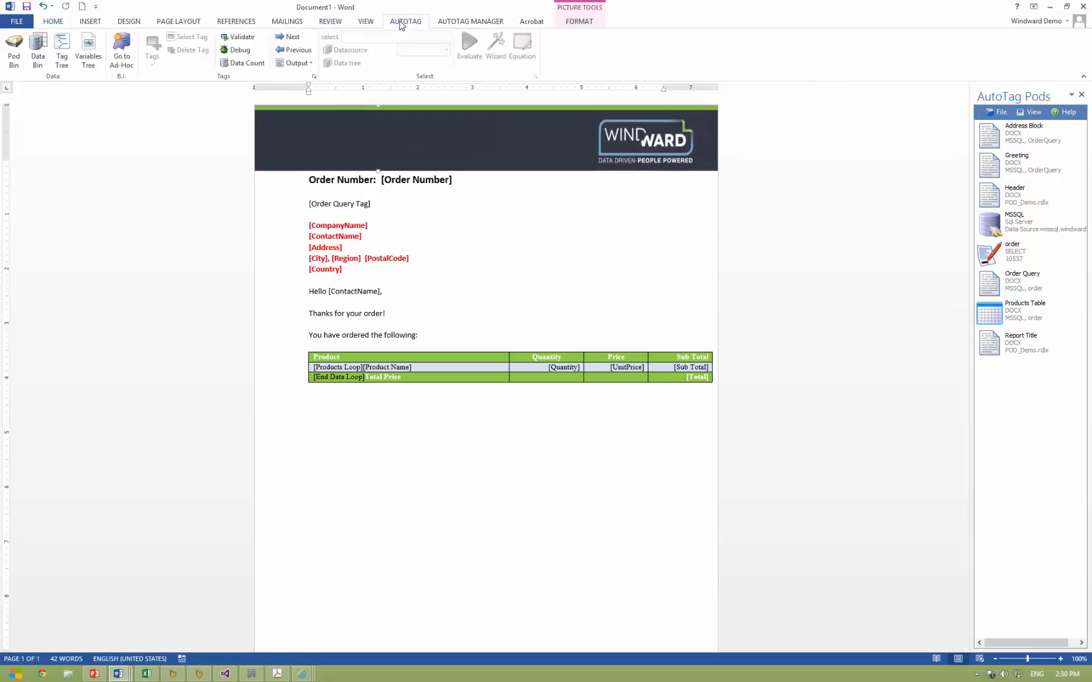
left_click(288, 63)
left_click(296, 77)
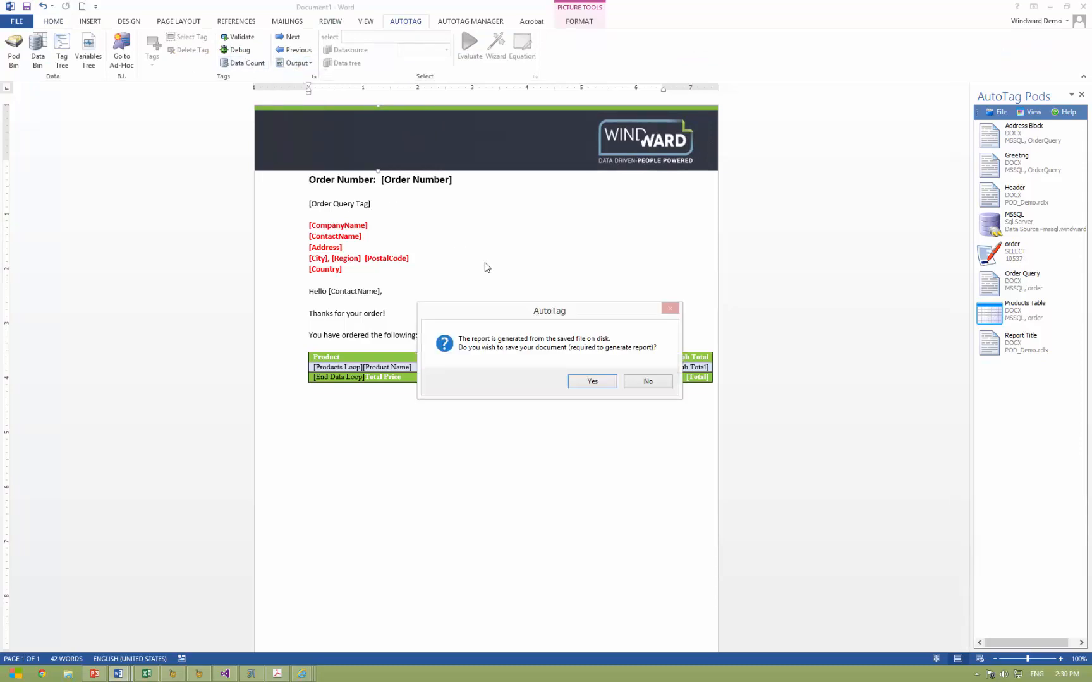
left_click(606, 384)
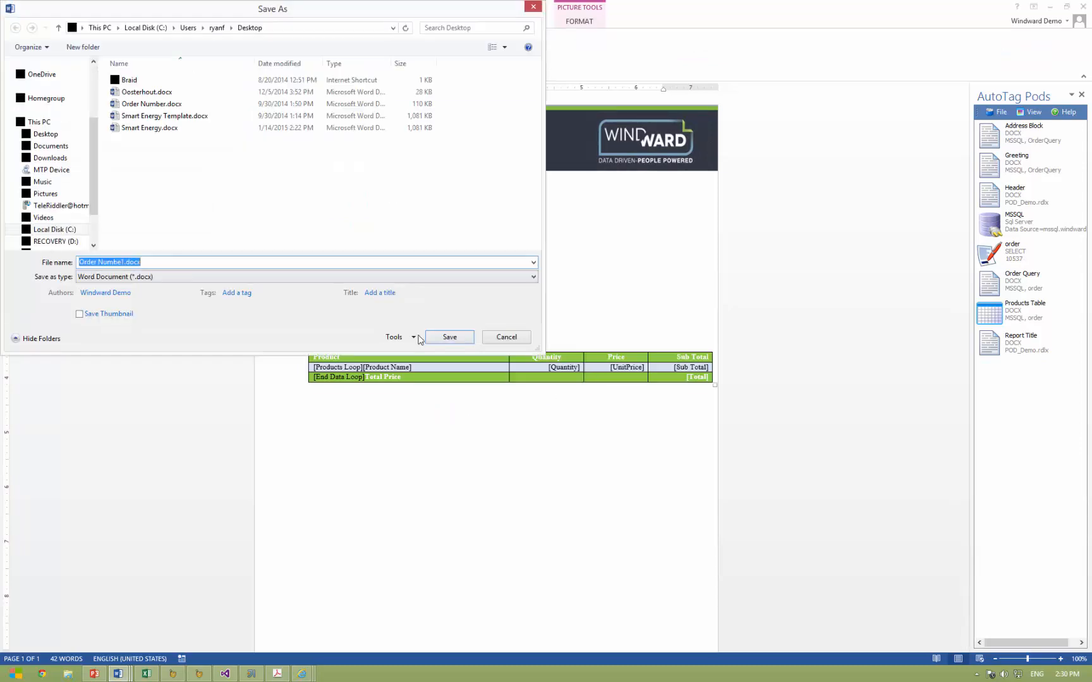
left_click(449, 337)
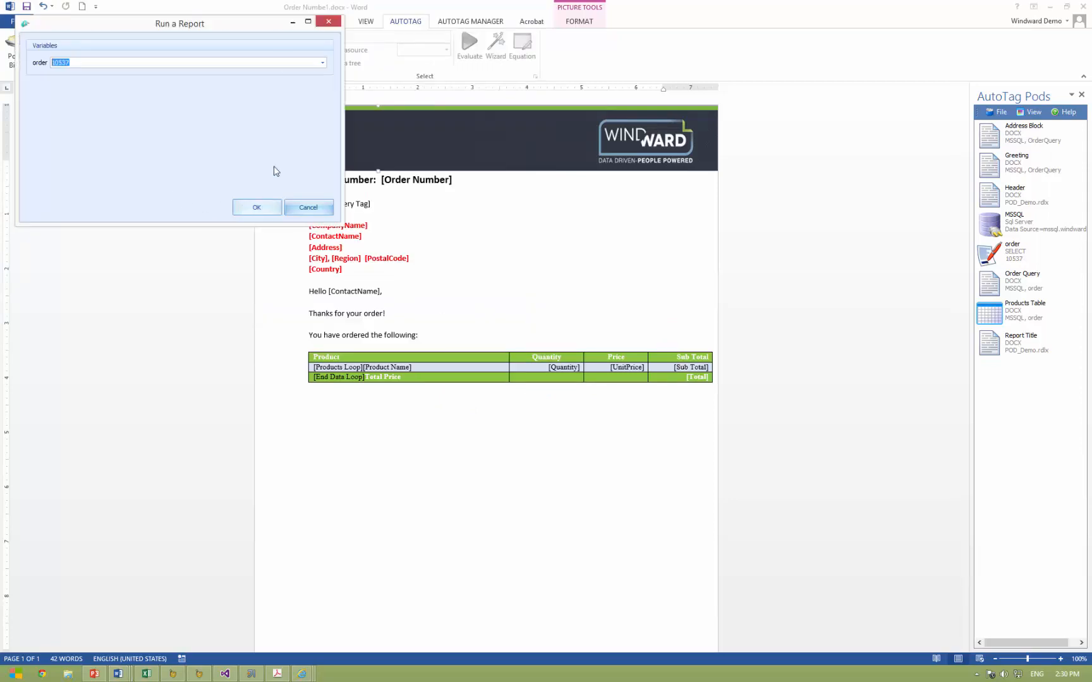
Choose another order number for the order variable and run the report.
left_click(323, 62)
left_click(235, 99)
left_click(253, 208)
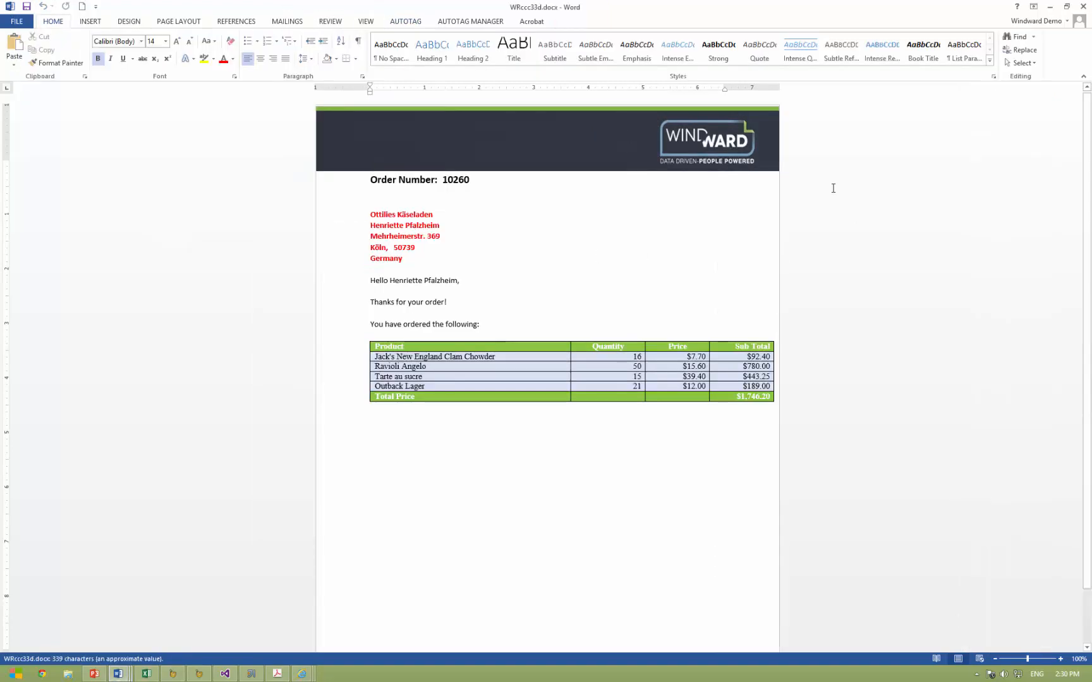
Close the generated report without saving, and make the template's address block tags black and non-bold.
left_click(1082, 7)
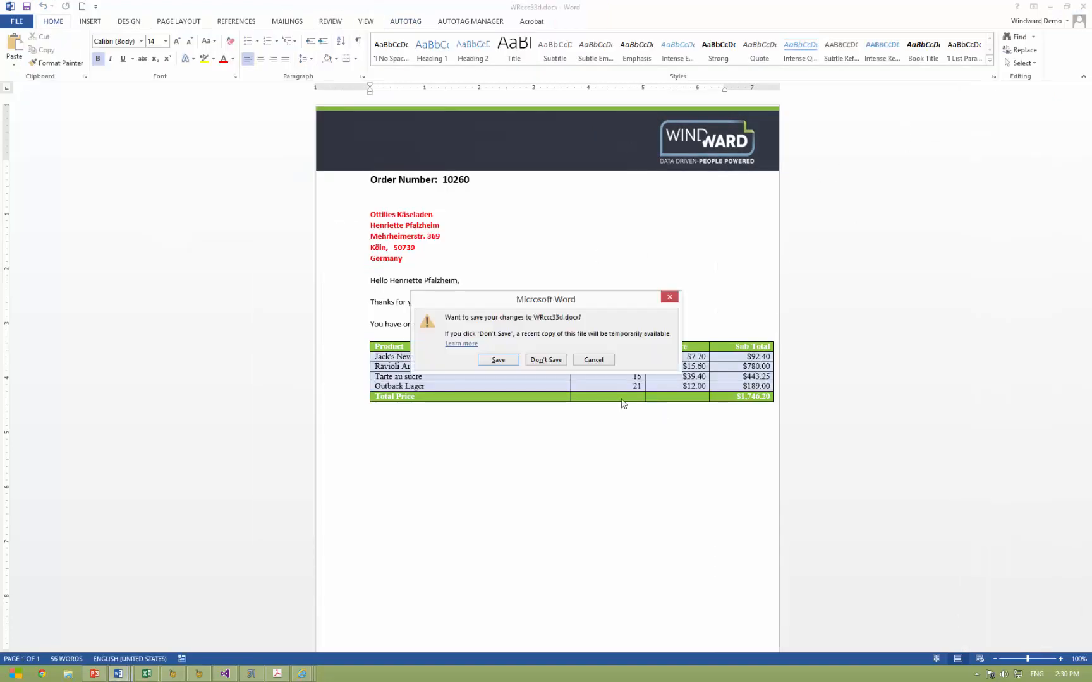
left_click(556, 360)
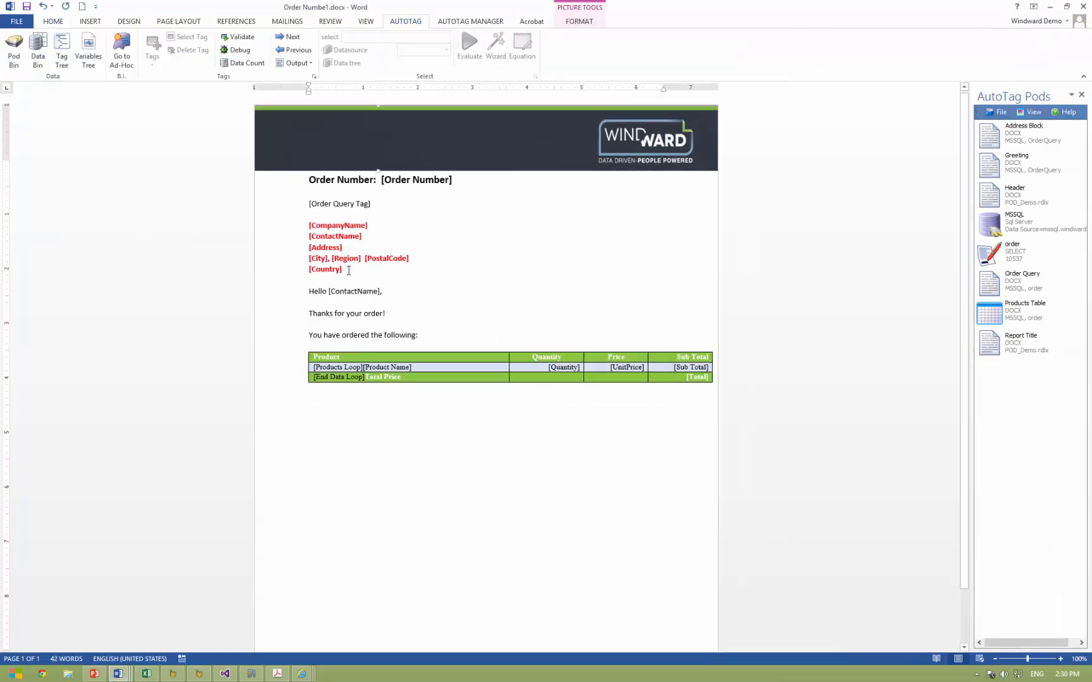
left_click_drag(343, 269, 309, 226)
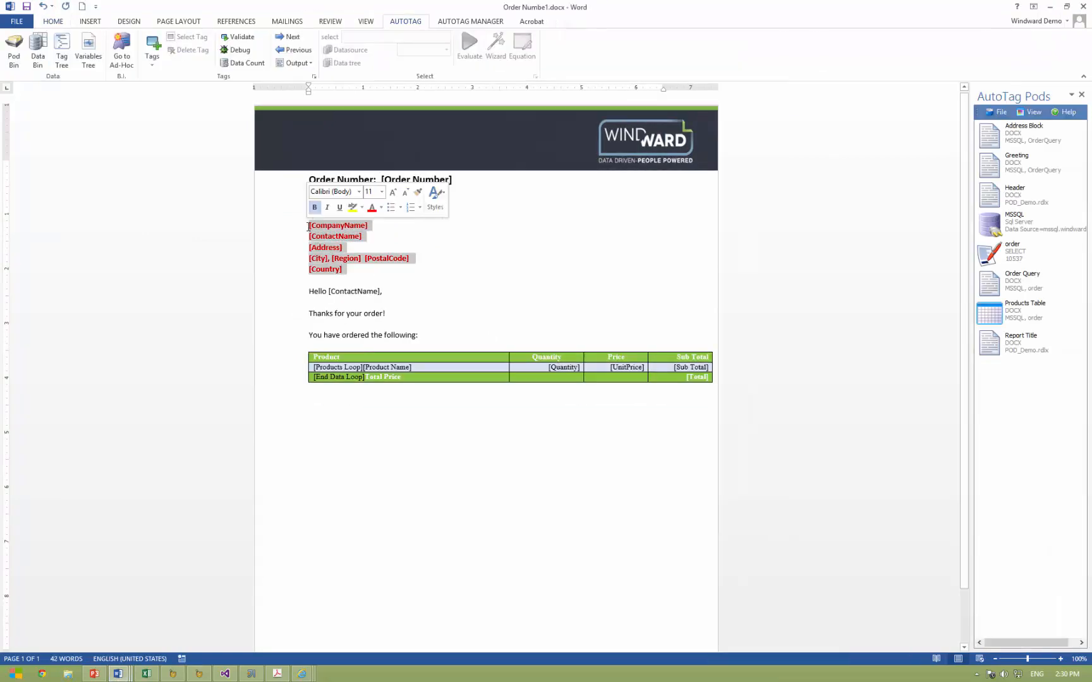
left_click(53, 21)
left_click(98, 58)
left_click(233, 60)
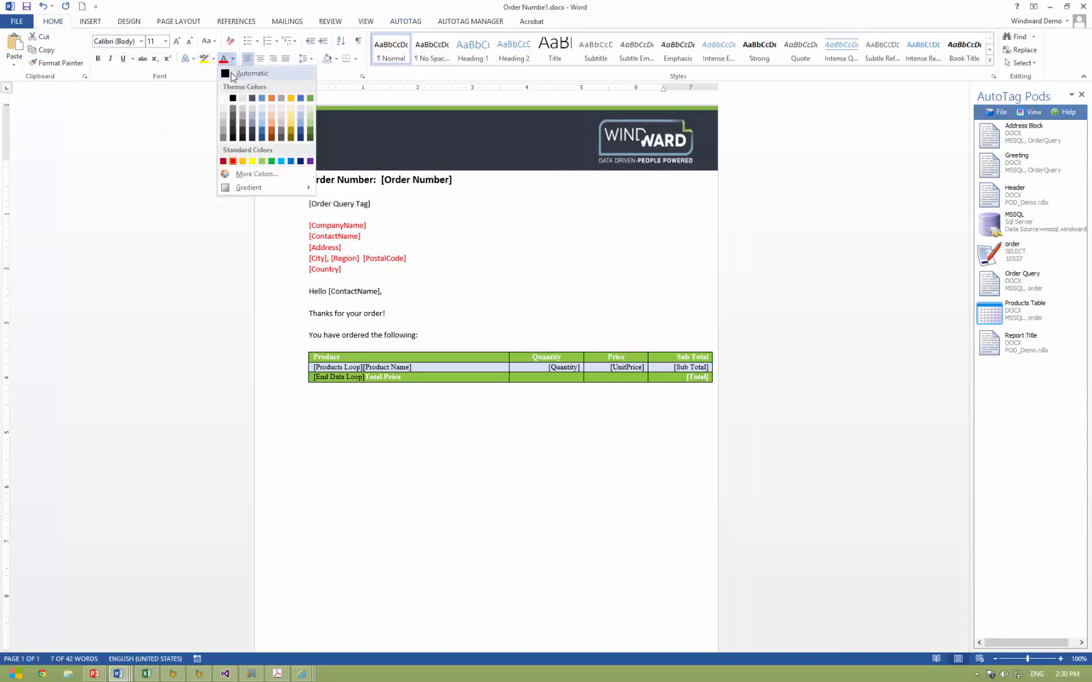
left_click(233, 98)
left_click(341, 279)
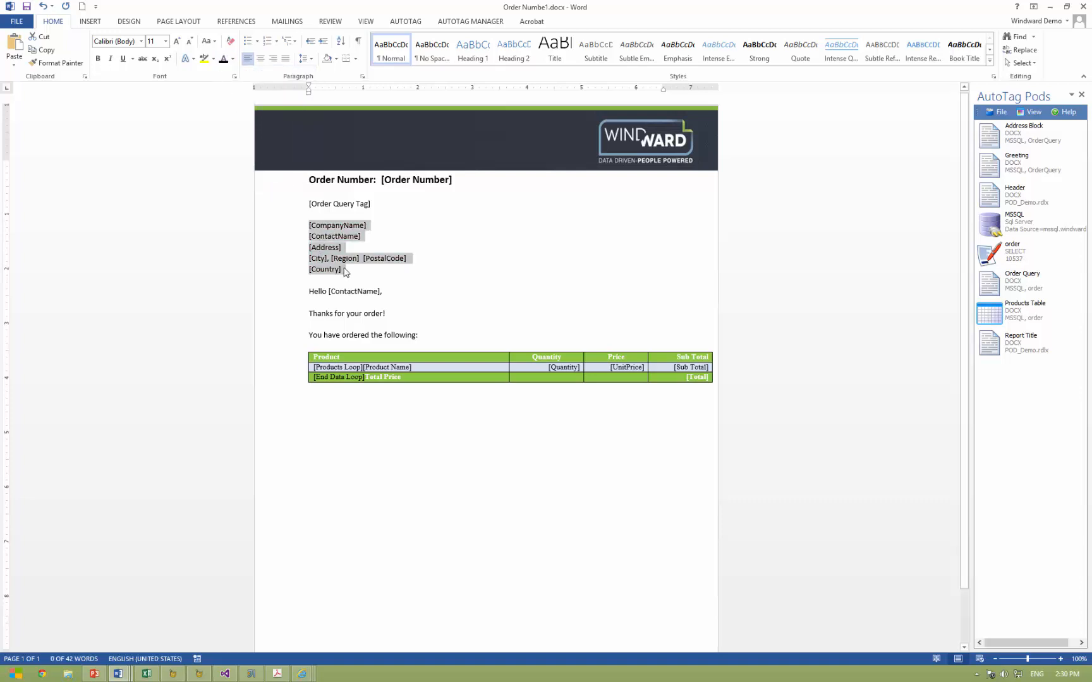
Save the selected address tags as a pod named Address Block in POD_Demo.rdlx, updating the existing pod of that name.
left_click(468, 21)
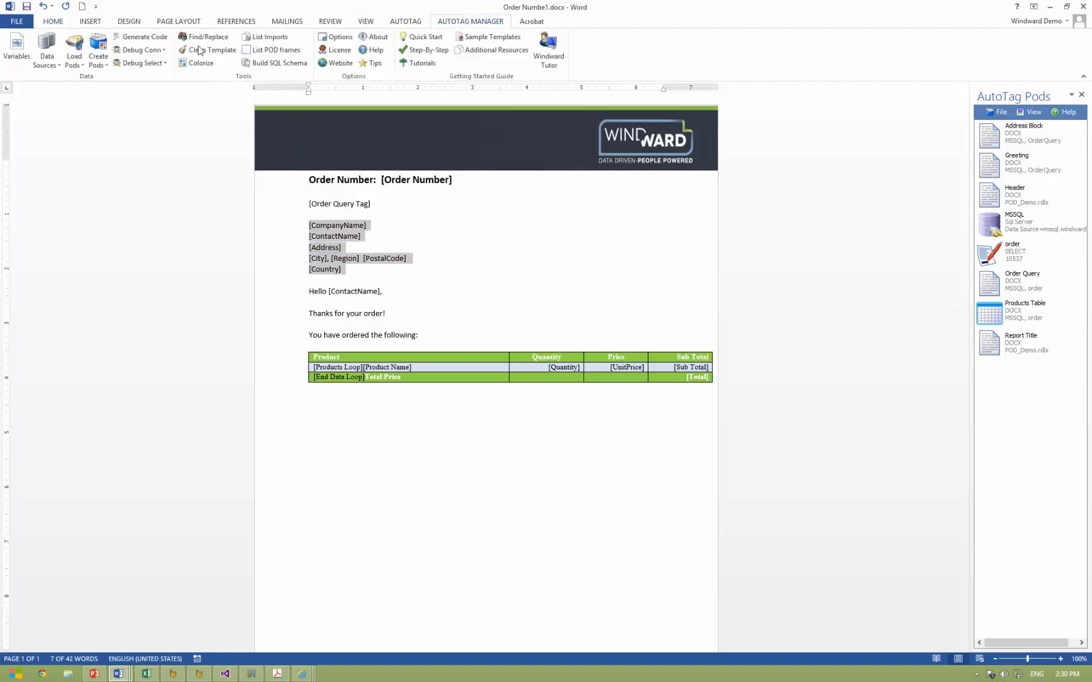
left_click(100, 63)
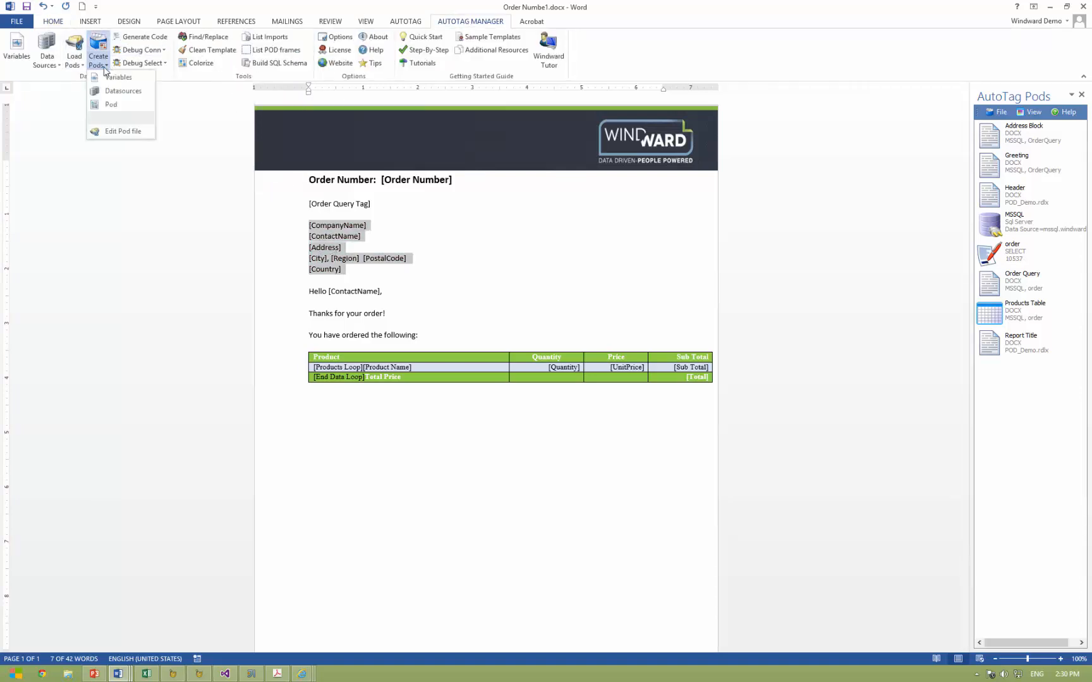
left_click(125, 105)
left_click(177, 72)
type("Address Block")
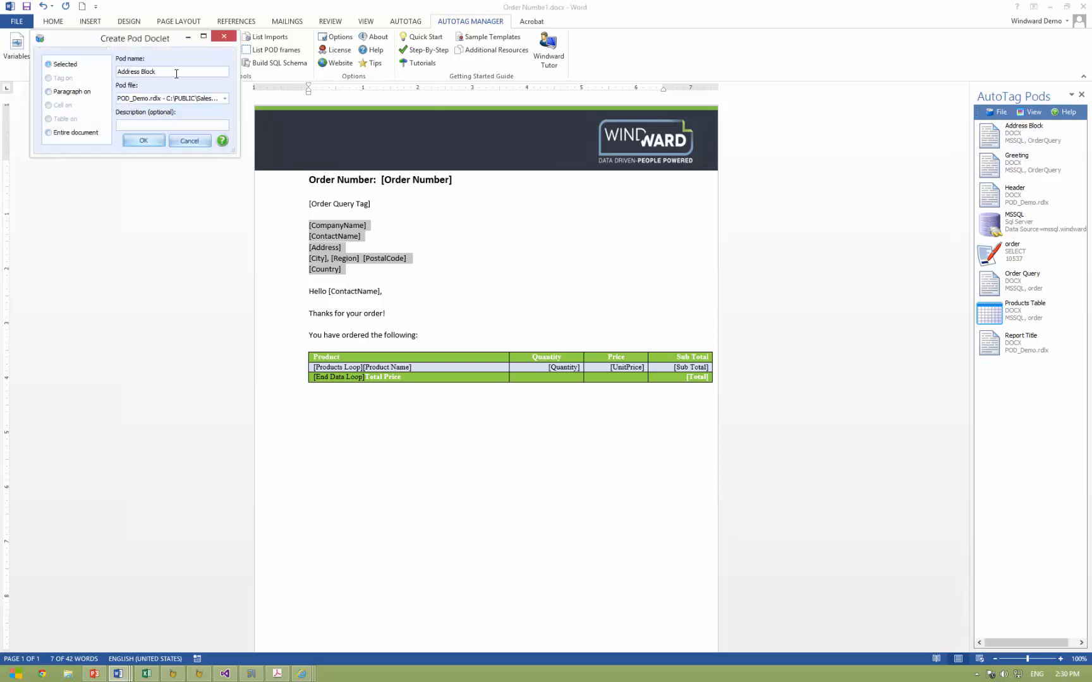
left_click(144, 141)
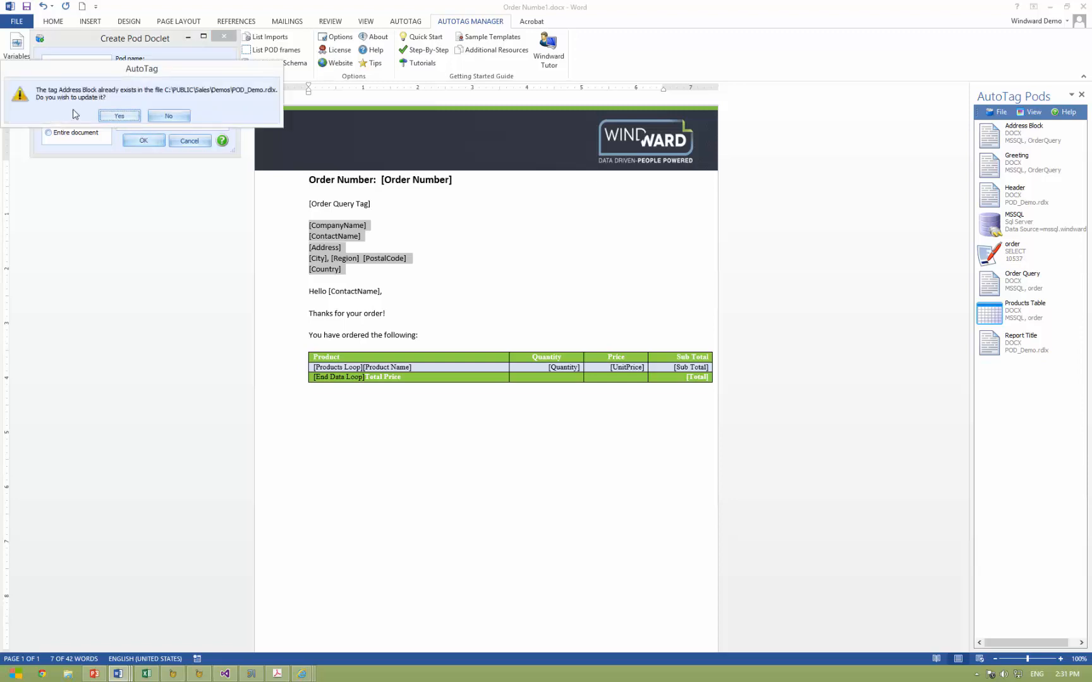
left_click(120, 117)
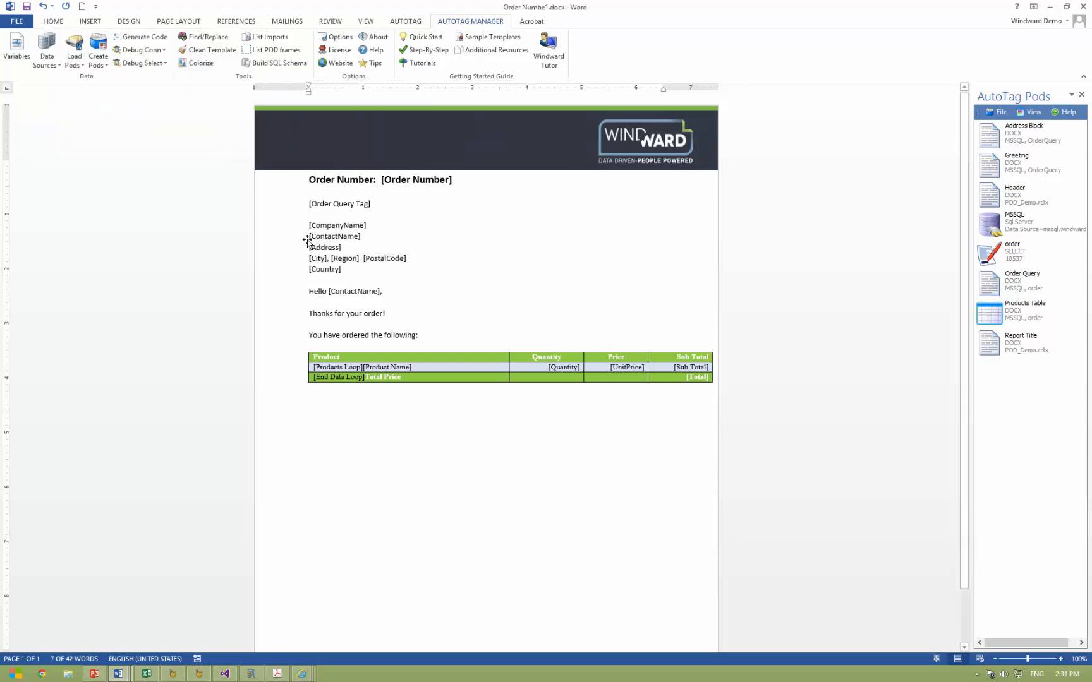
Insert the updated Address Block pod on the empty line below the products table.
left_click(422, 405)
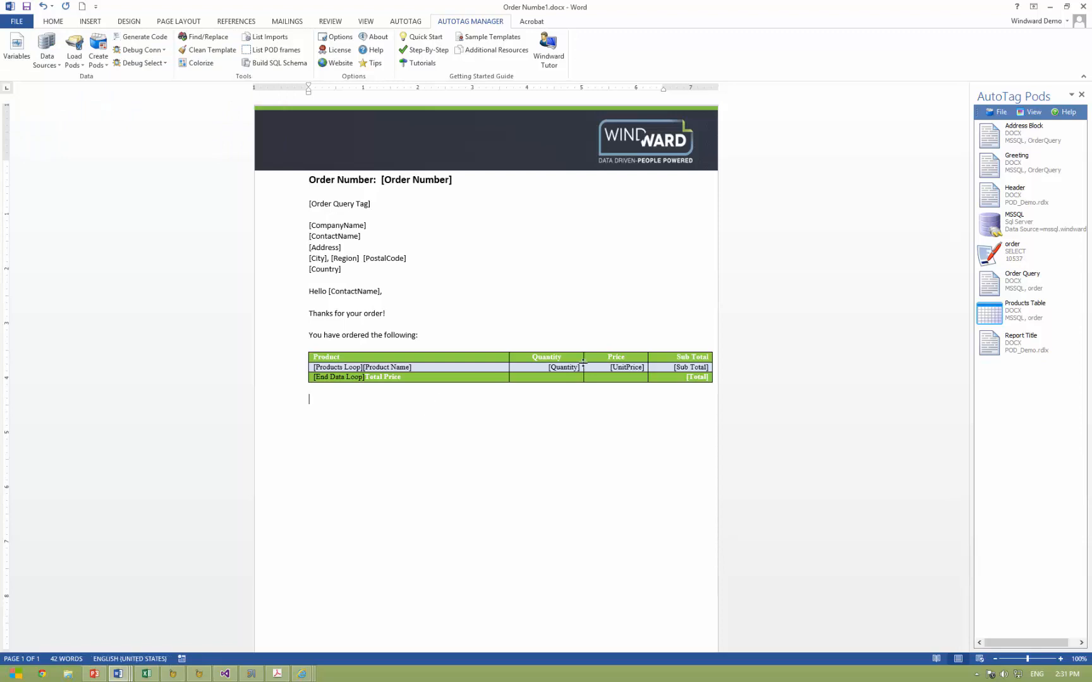
left_click(1024, 138)
left_click_drag(1024, 137, 324, 413)
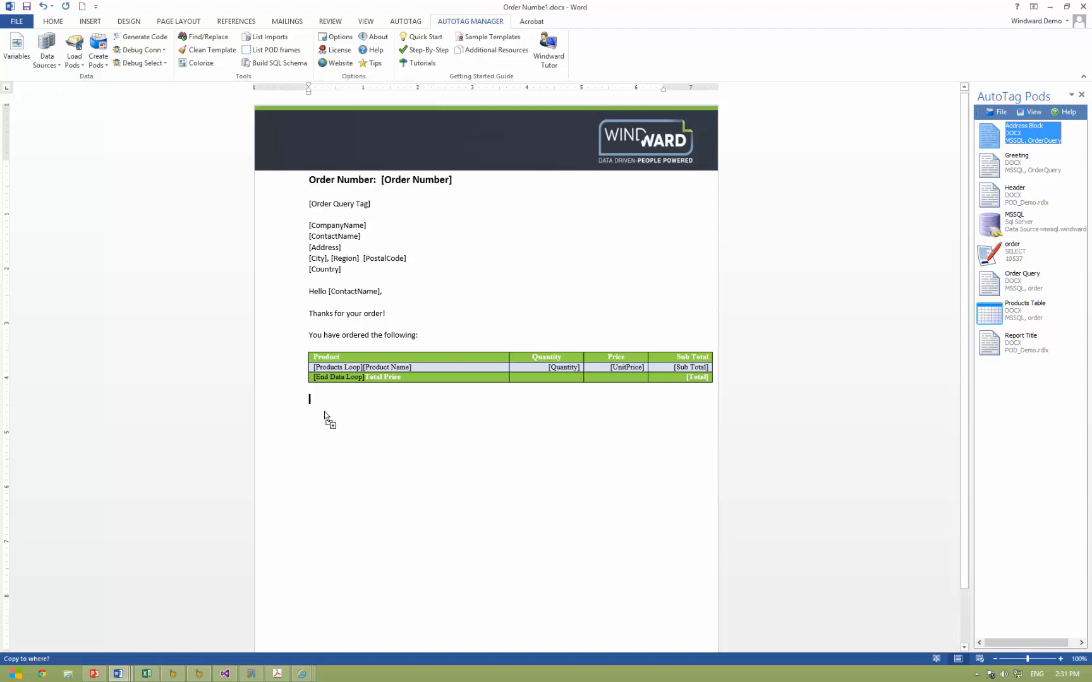
left_click_drag(324, 412, 324, 412)
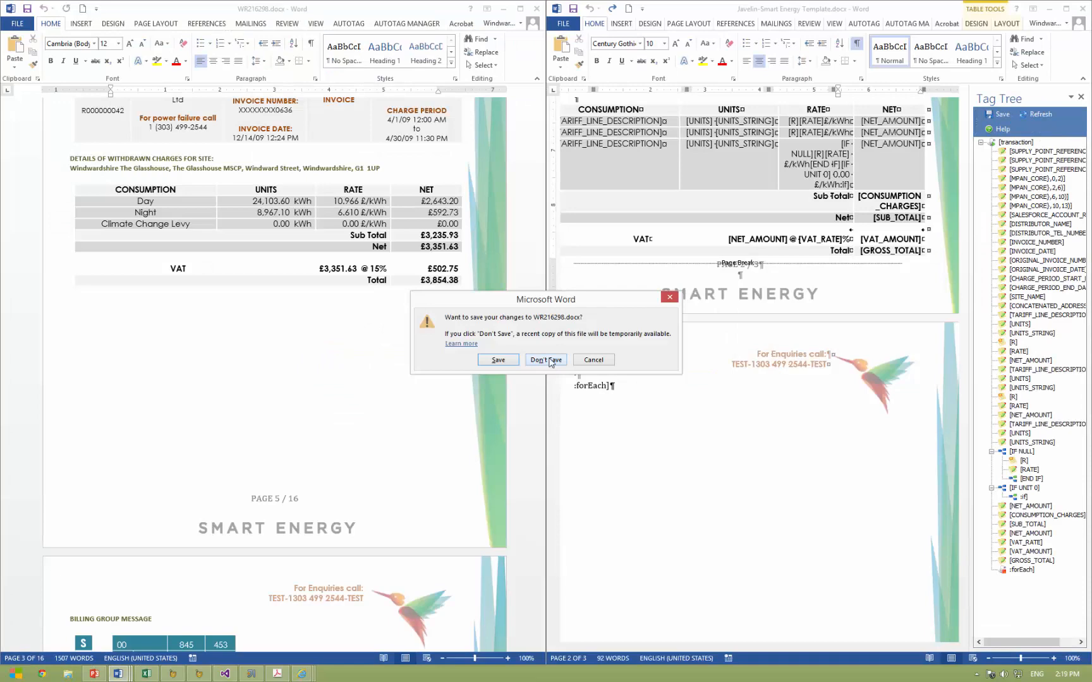
Close WR216298.docx without saving and show the Smart Energy template maximized without its Tag Tree.
left_click(549, 362)
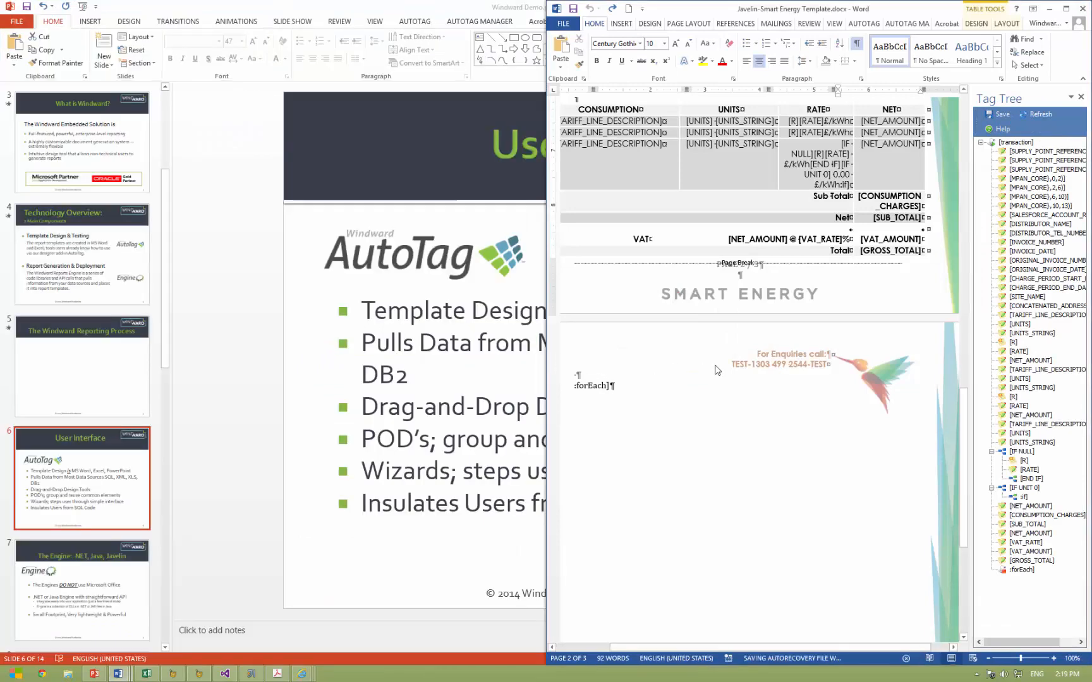
left_click(1066, 9)
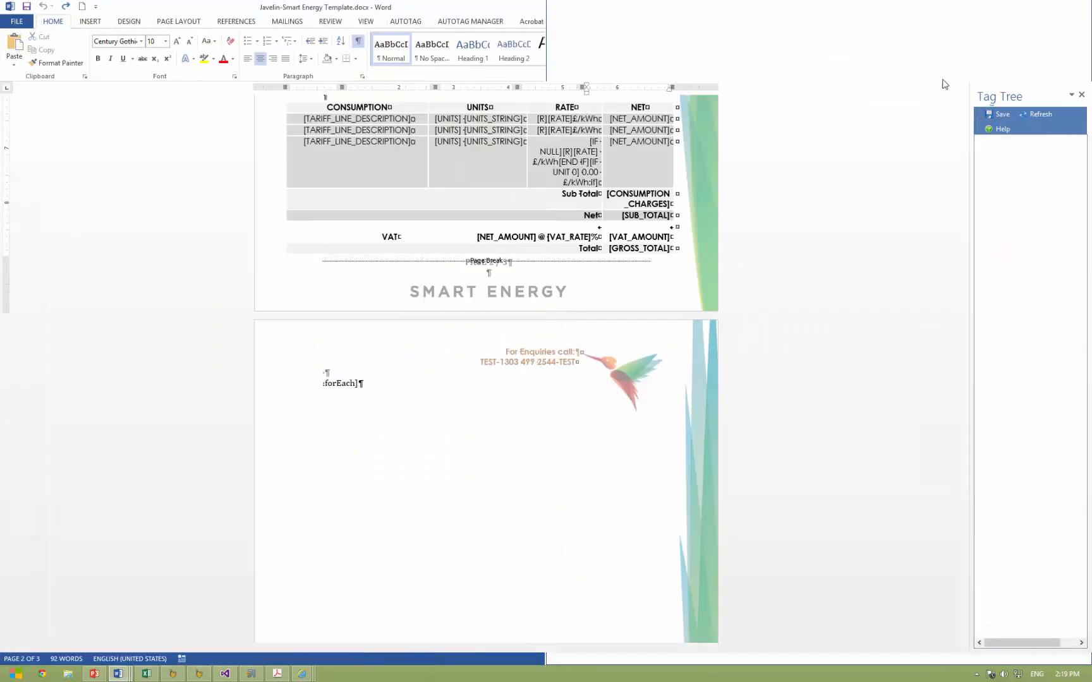
left_click(1082, 96)
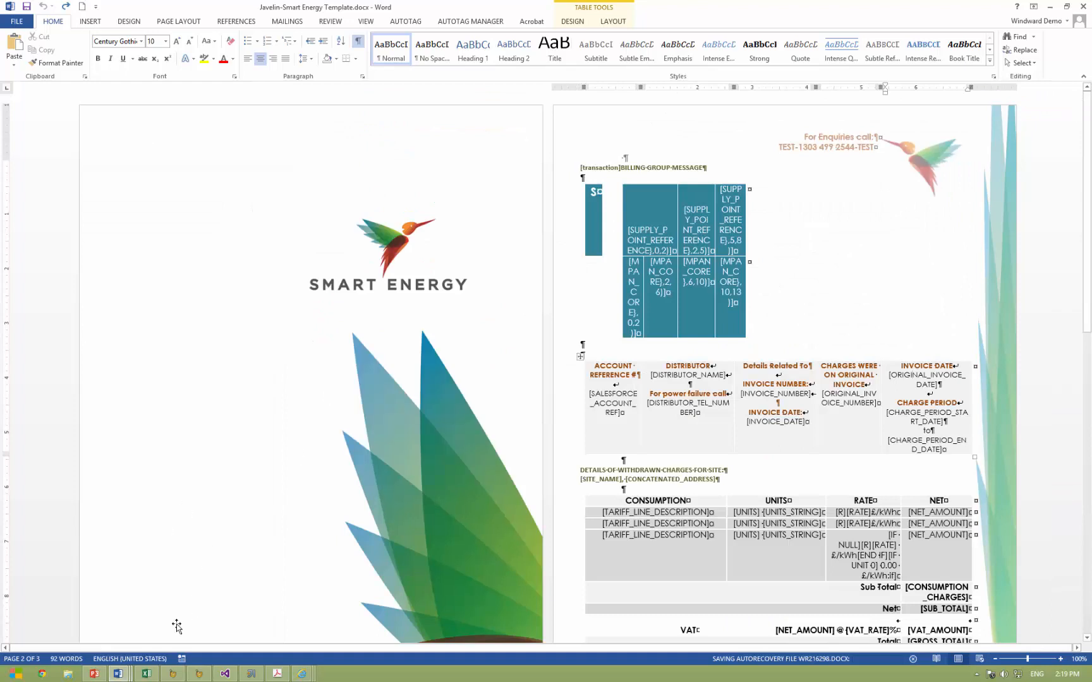
Switch to the Contoso portal in Internet Explorer, log out and log back in with the account credentials.
left_click(300, 675)
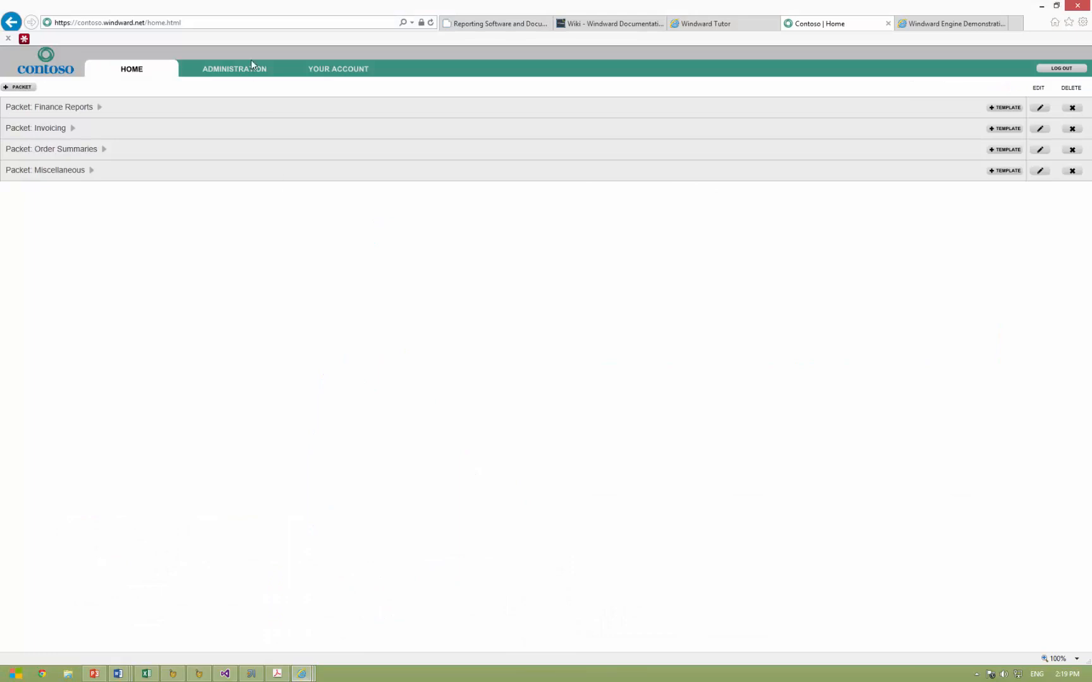
left_click(1067, 69)
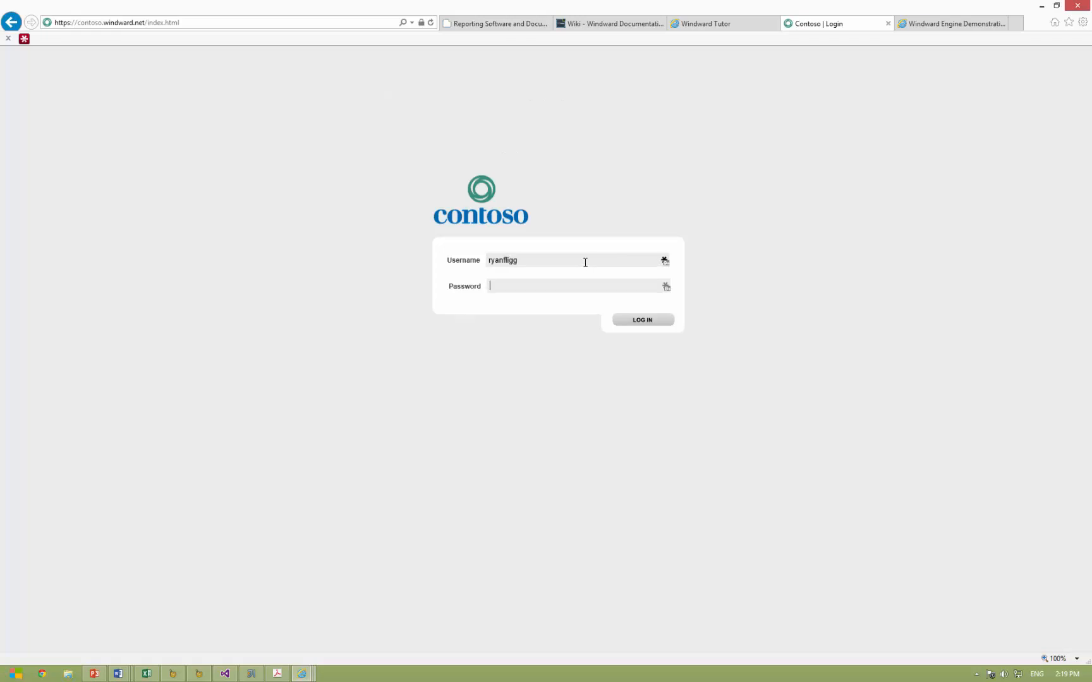
left_click(631, 320)
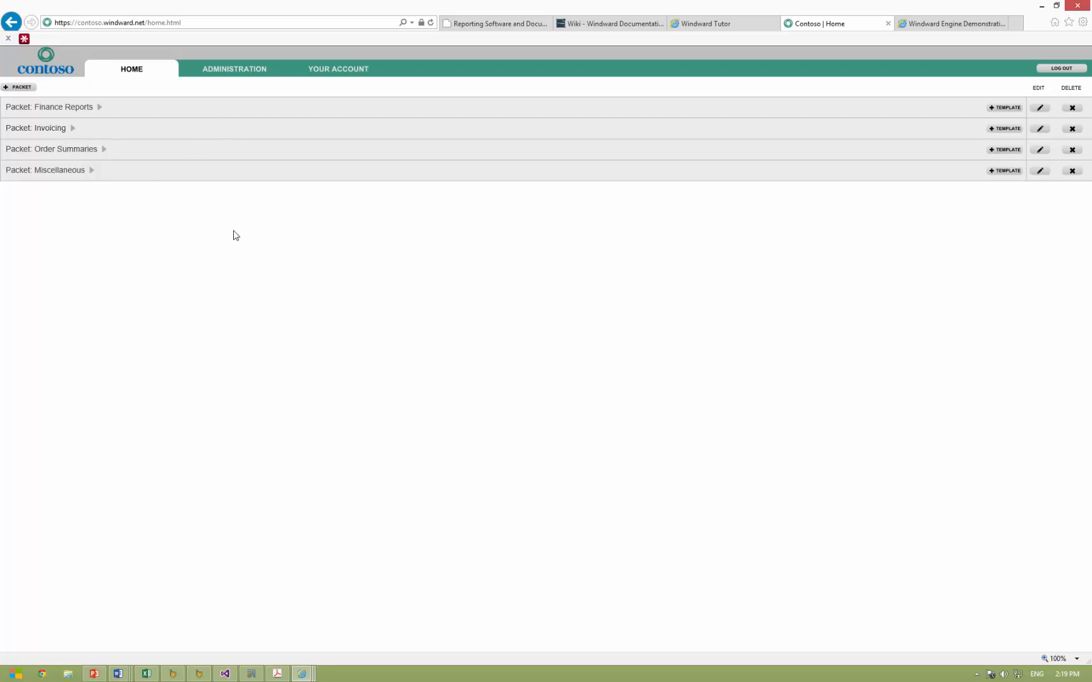
Run the Smart Energy template from the Invoicing packet in PDF format and open the generated file.
left_click(72, 128)
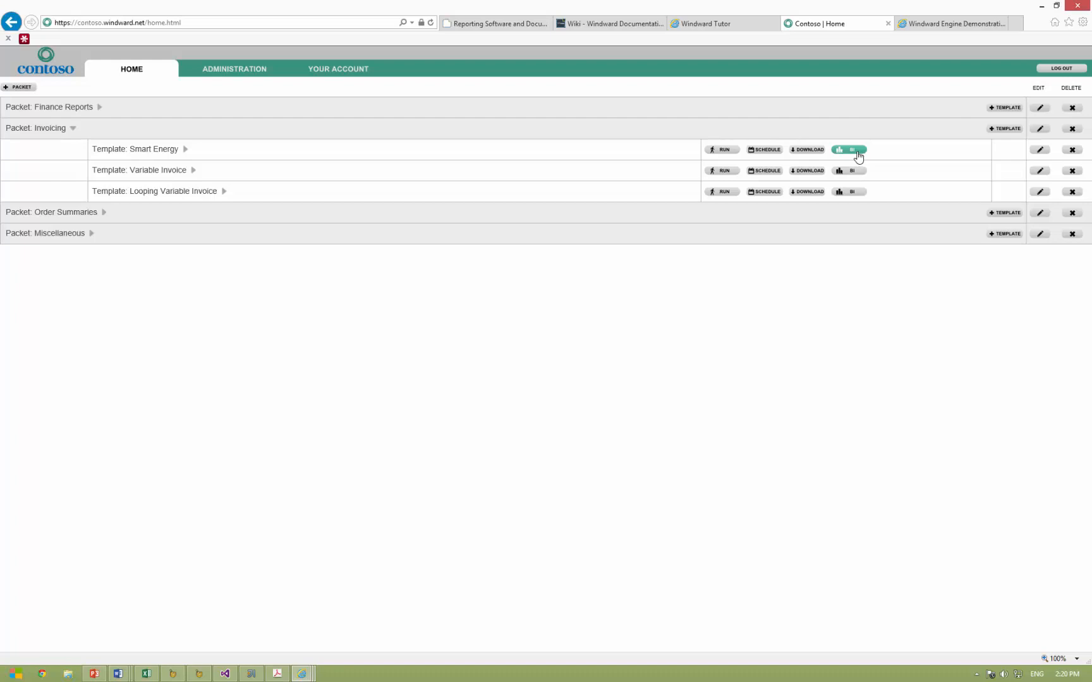
left_click(724, 151)
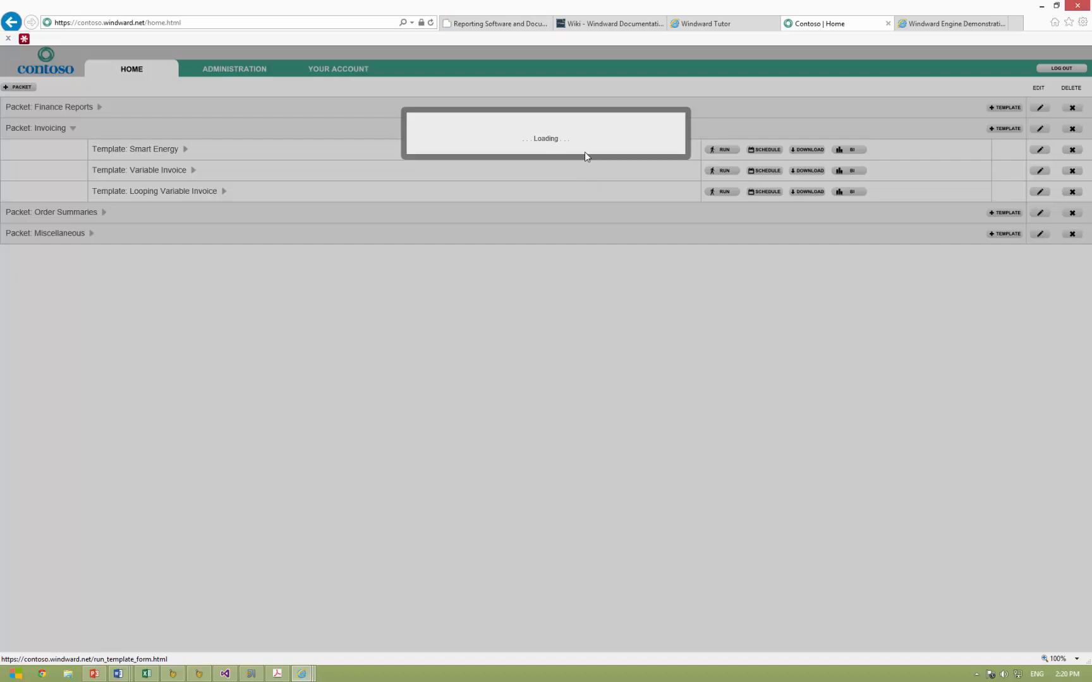
left_click(562, 144)
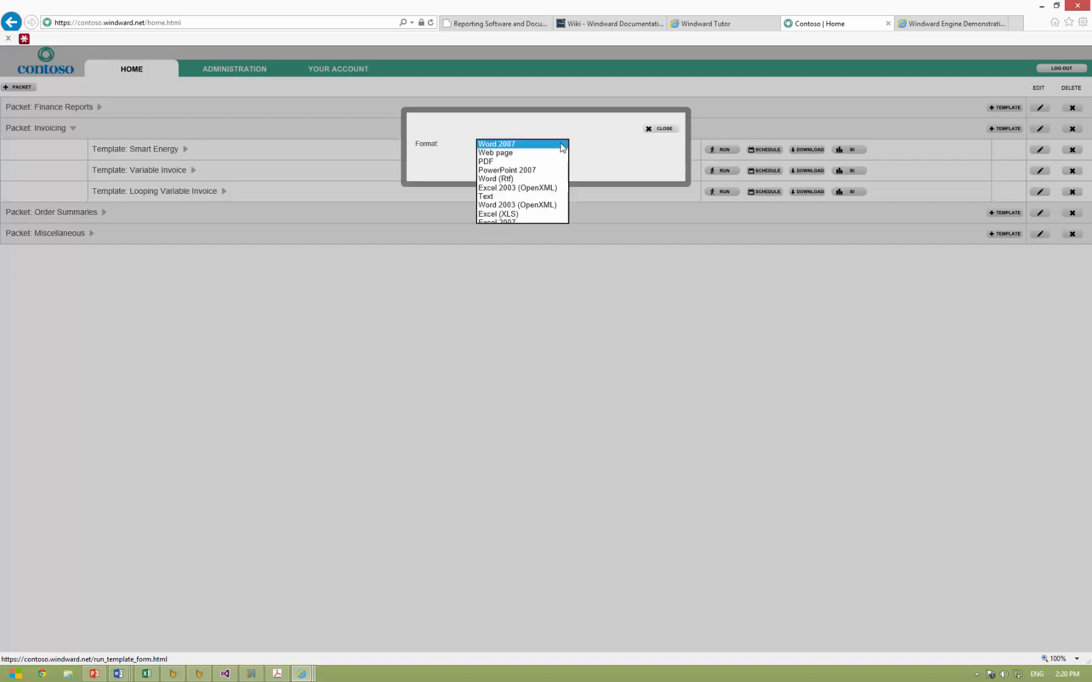
left_click(497, 161)
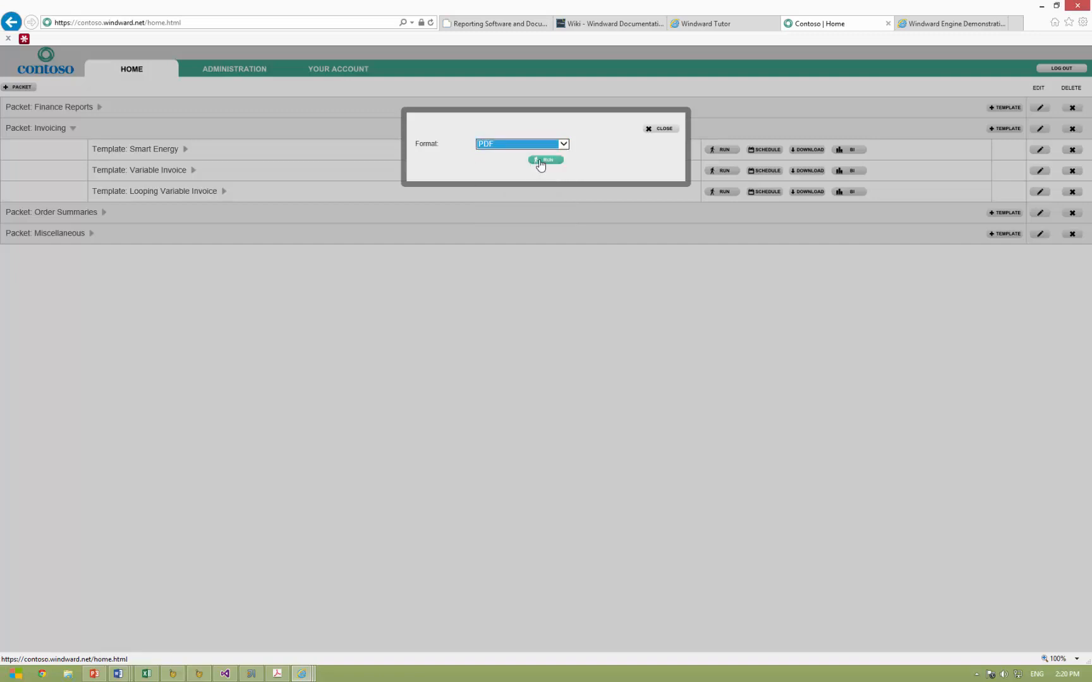
left_click(540, 164)
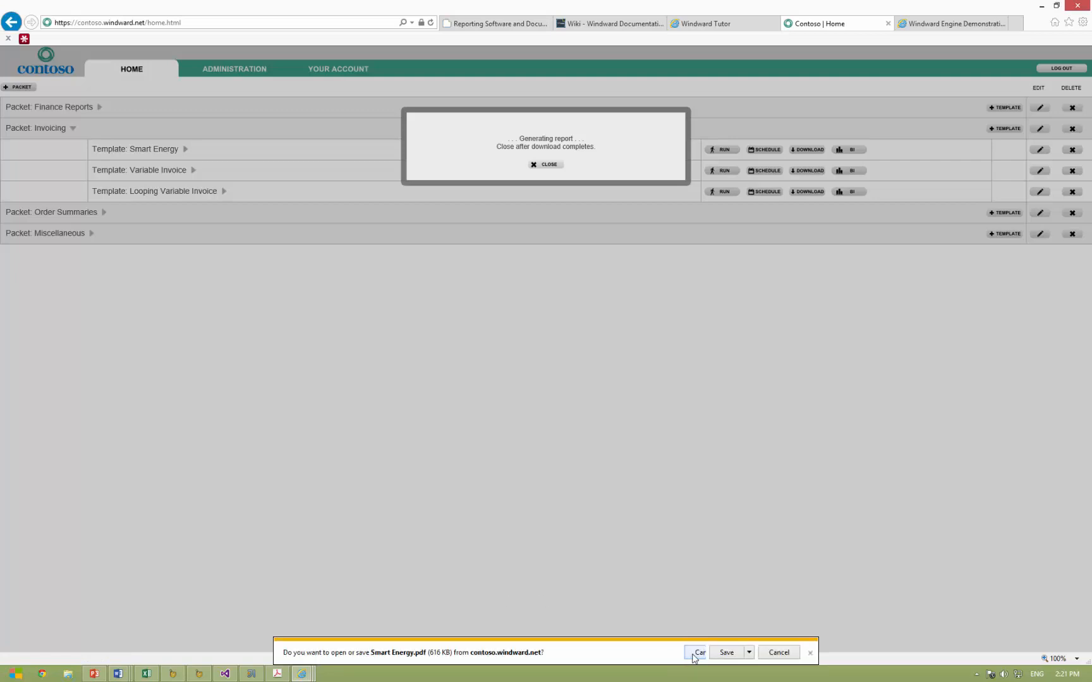
left_click(689, 653)
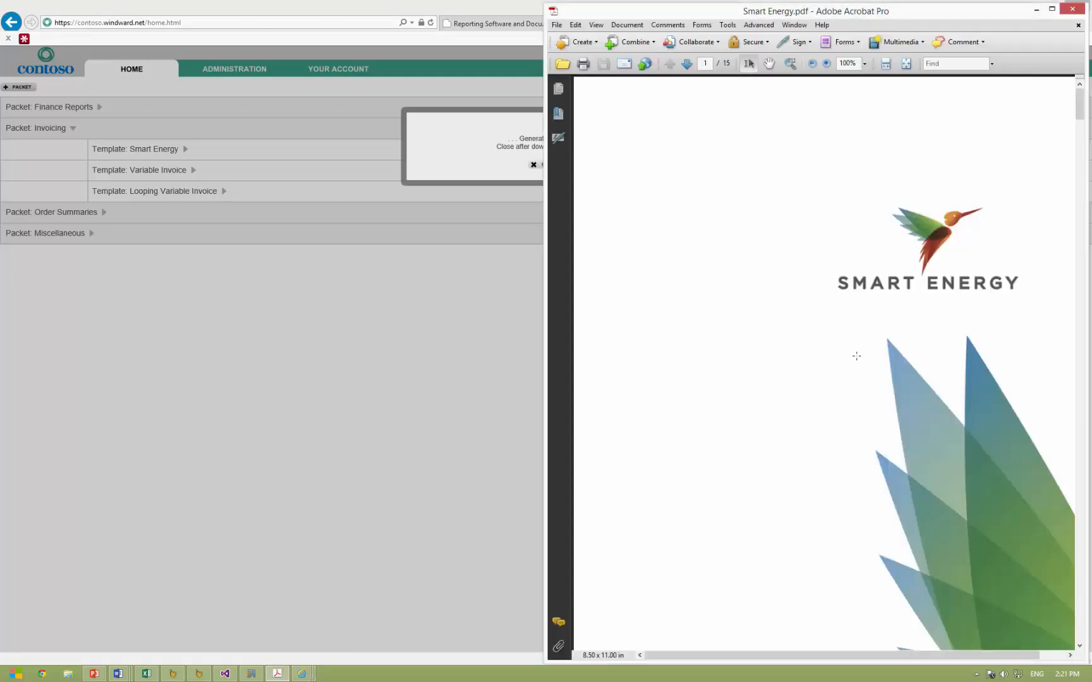
Examine the invoice pages in the generated Smart Energy PDF, and close the document and the portal's report dialog.
scroll(838, 357, "down", 10)
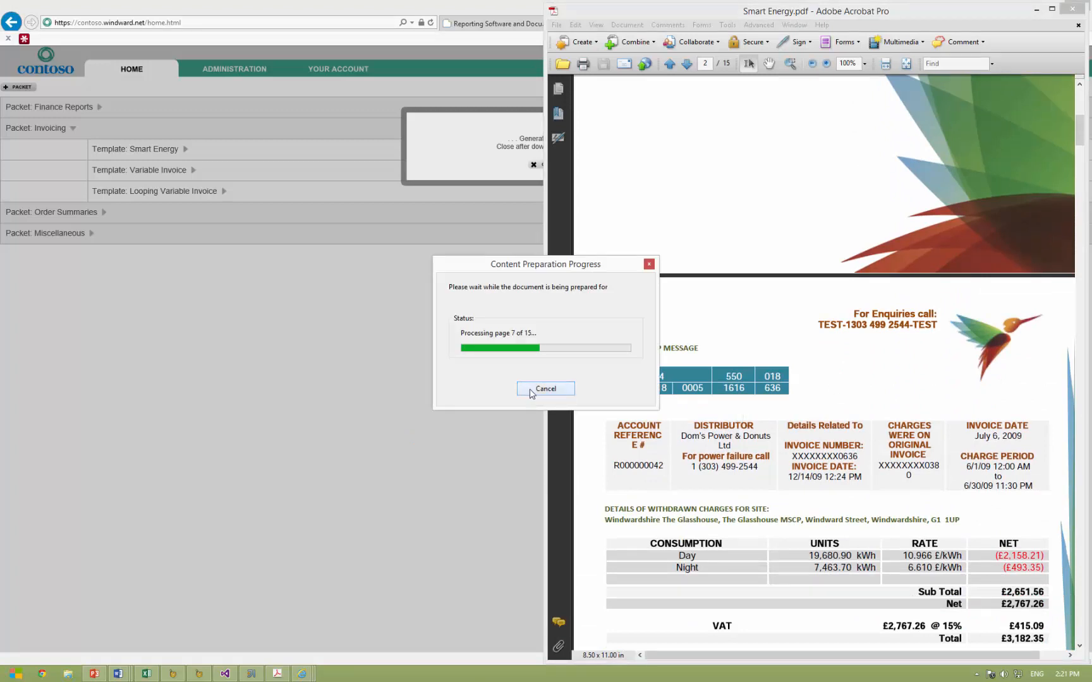
left_click(542, 389)
scroll(736, 427, "down", 8)
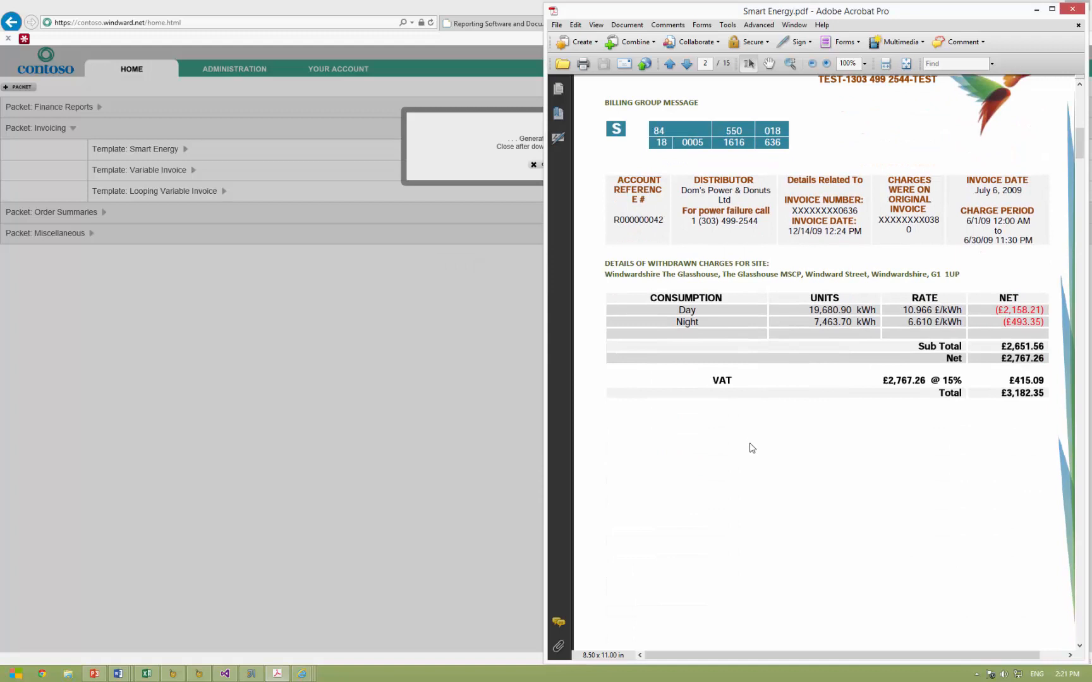
left_click(1077, 25)
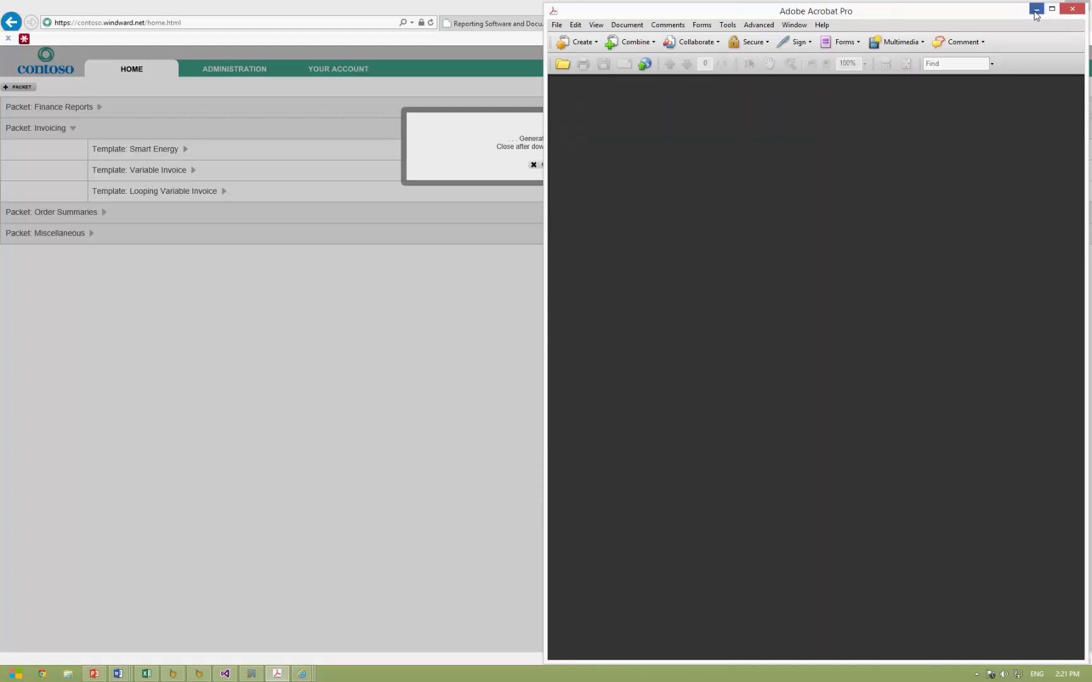
left_click(1036, 11)
left_click(549, 165)
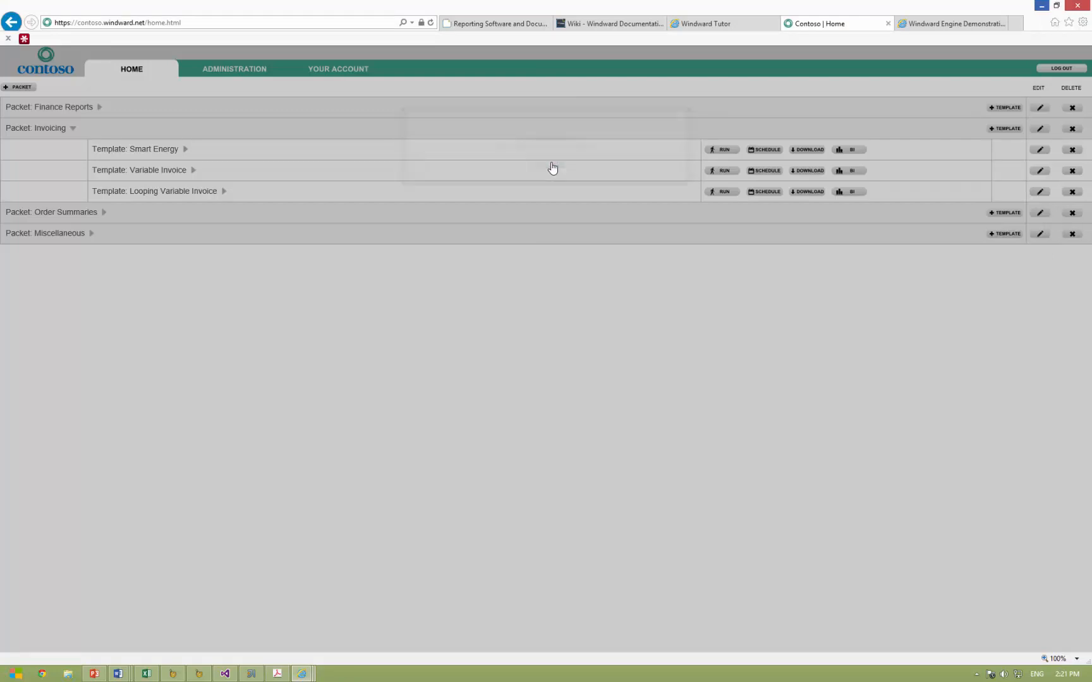
Examine the Smart Energy template's scheduling form, including the date pickers, monthly recurrence, output formats and e-mail fields, and close it without scheduling.
left_click(768, 151)
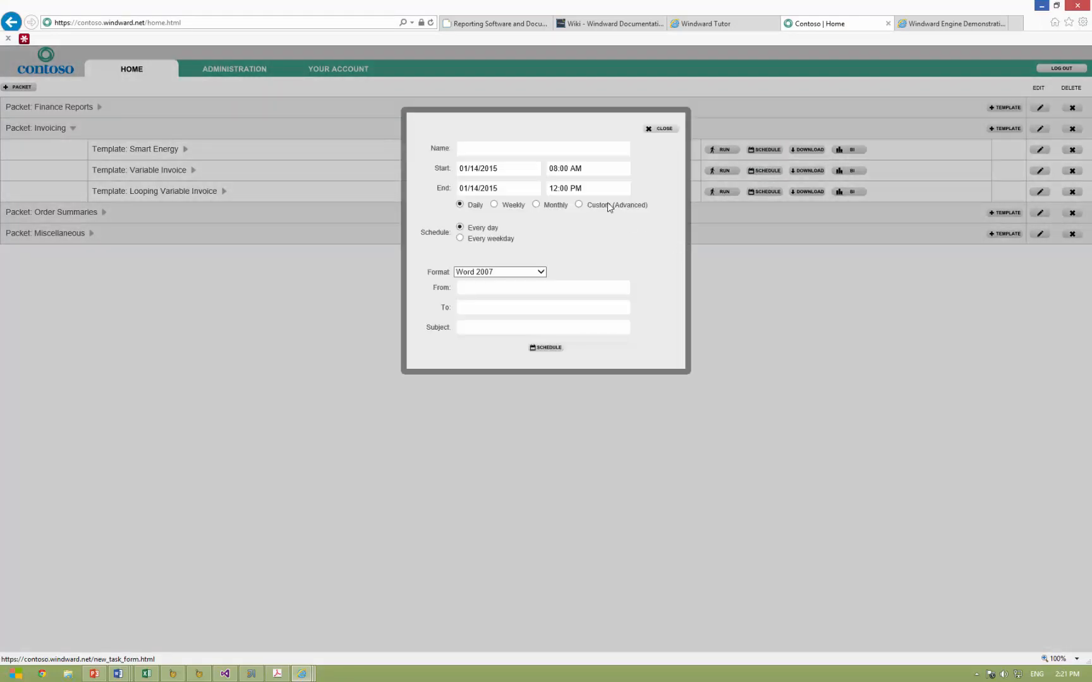
left_click(508, 170)
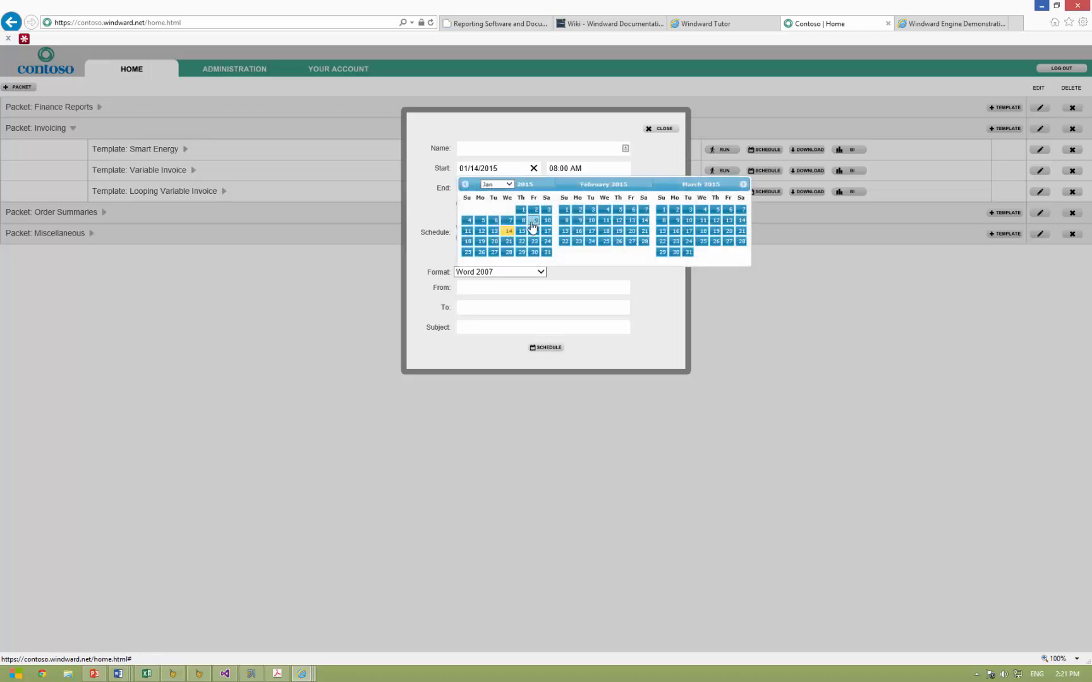
left_click(621, 168)
left_click(645, 231)
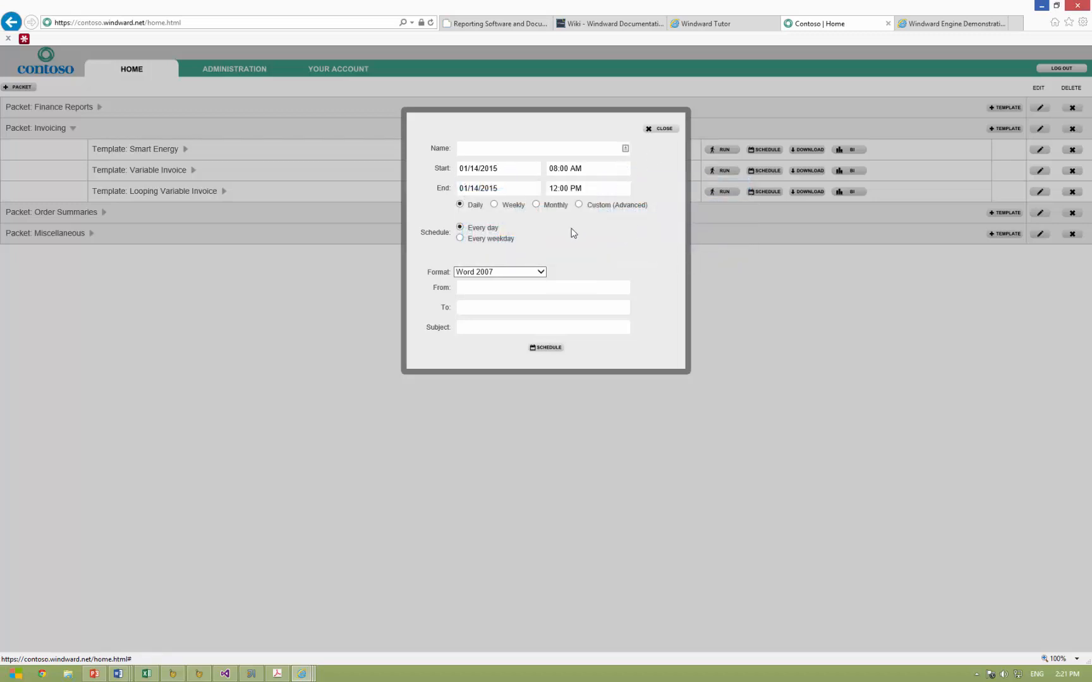
left_click(513, 206)
left_click(534, 208)
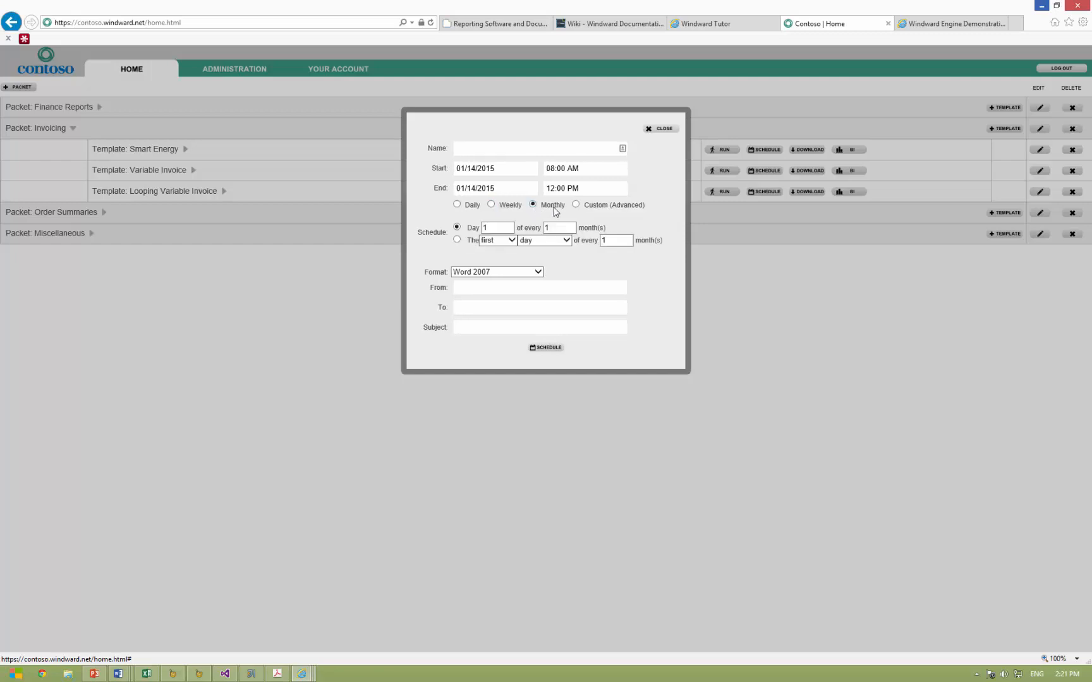
left_click(529, 273)
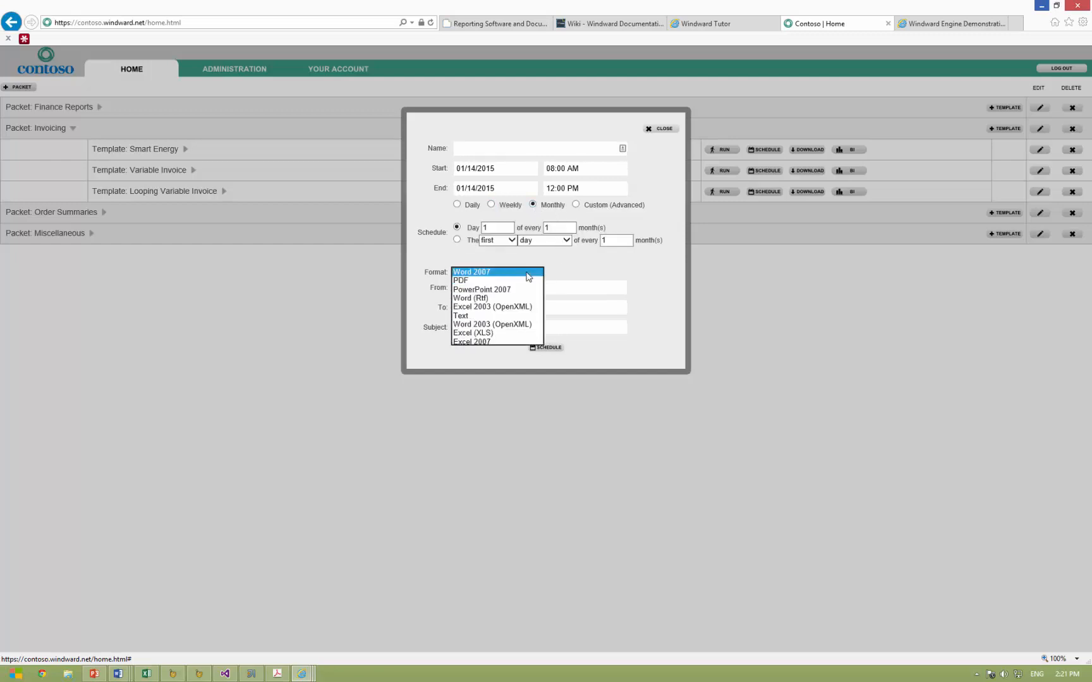
left_click(592, 288)
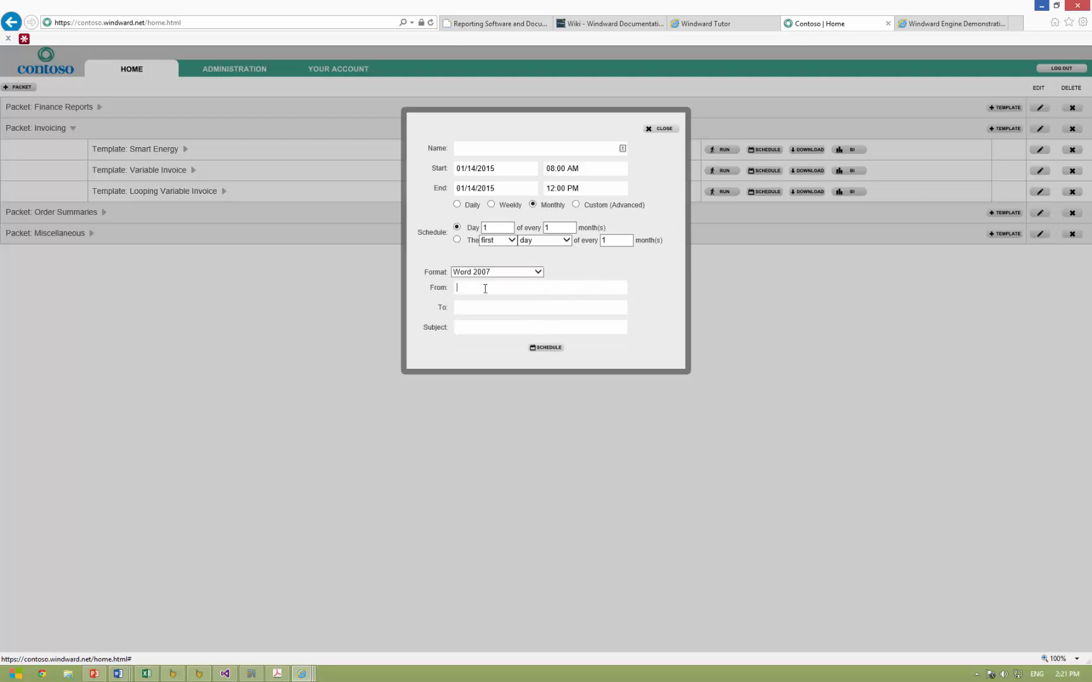
left_click(471, 310)
left_click(660, 130)
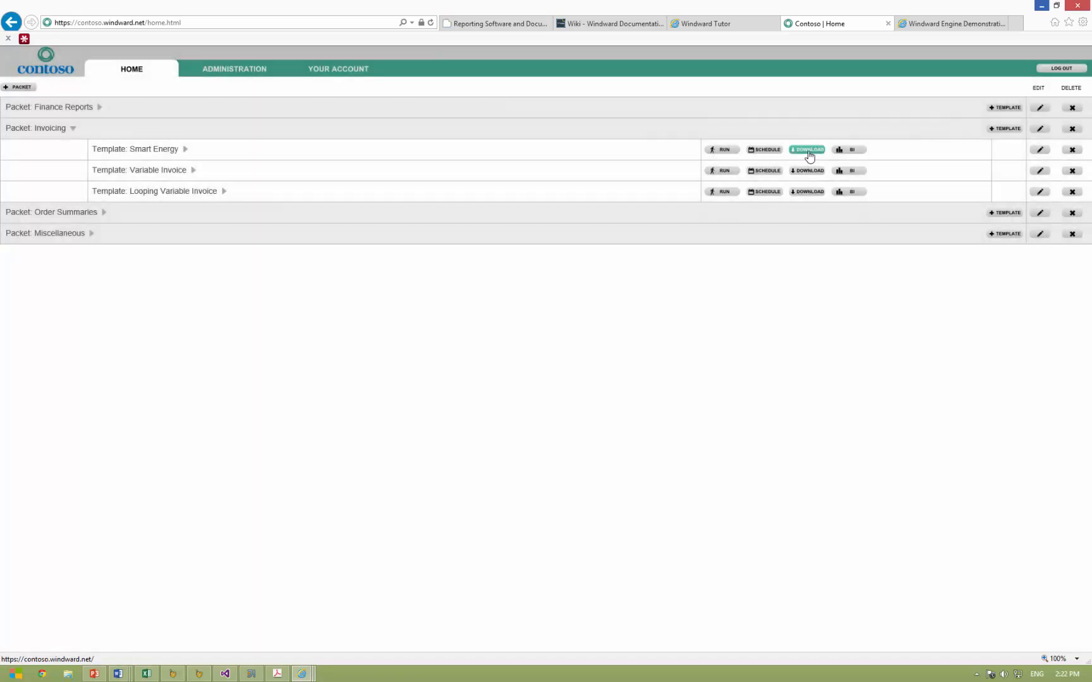
Download the Smart Energy template from the Invoicing packet, open Smart Energy.docx in Word and enable editing.
left_click(808, 150)
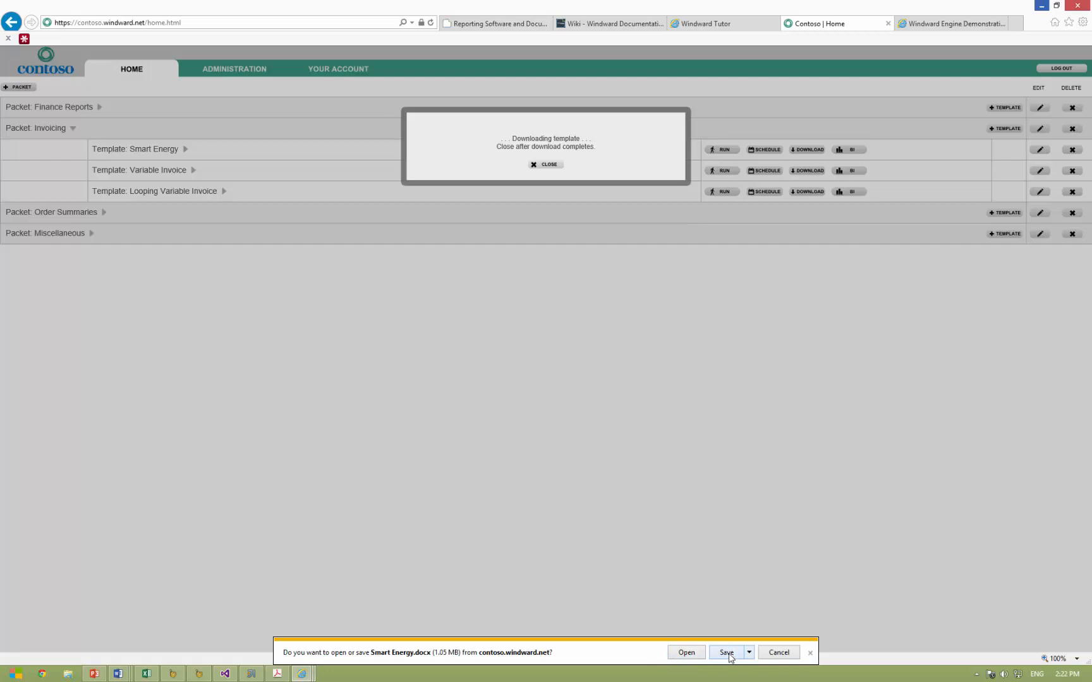
left_click(681, 655)
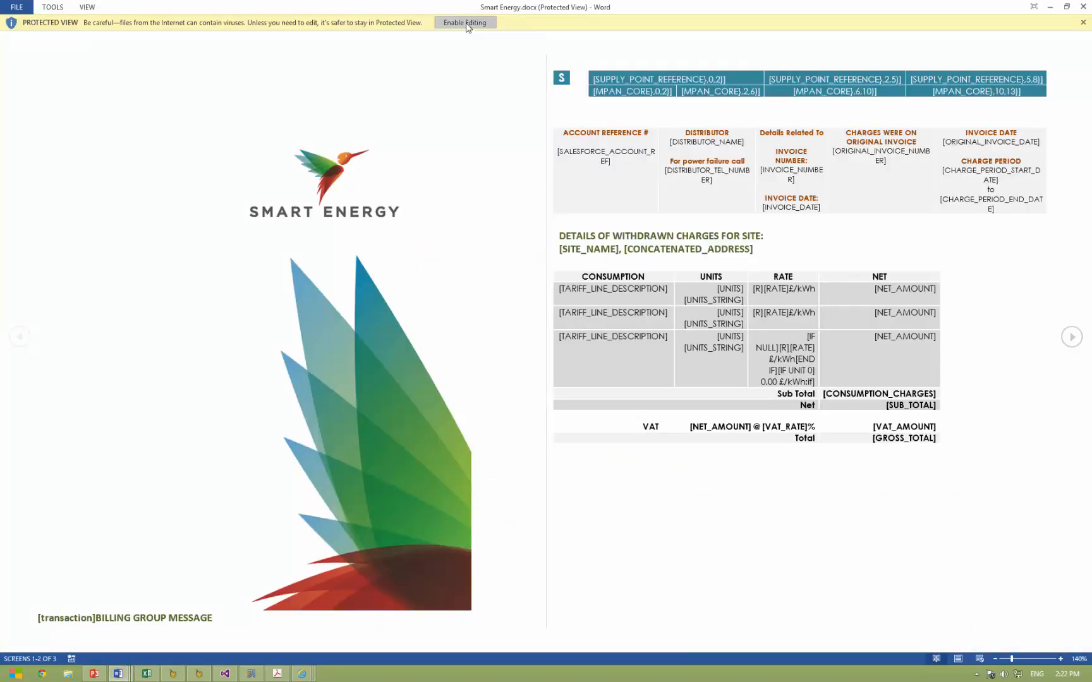
left_click(466, 22)
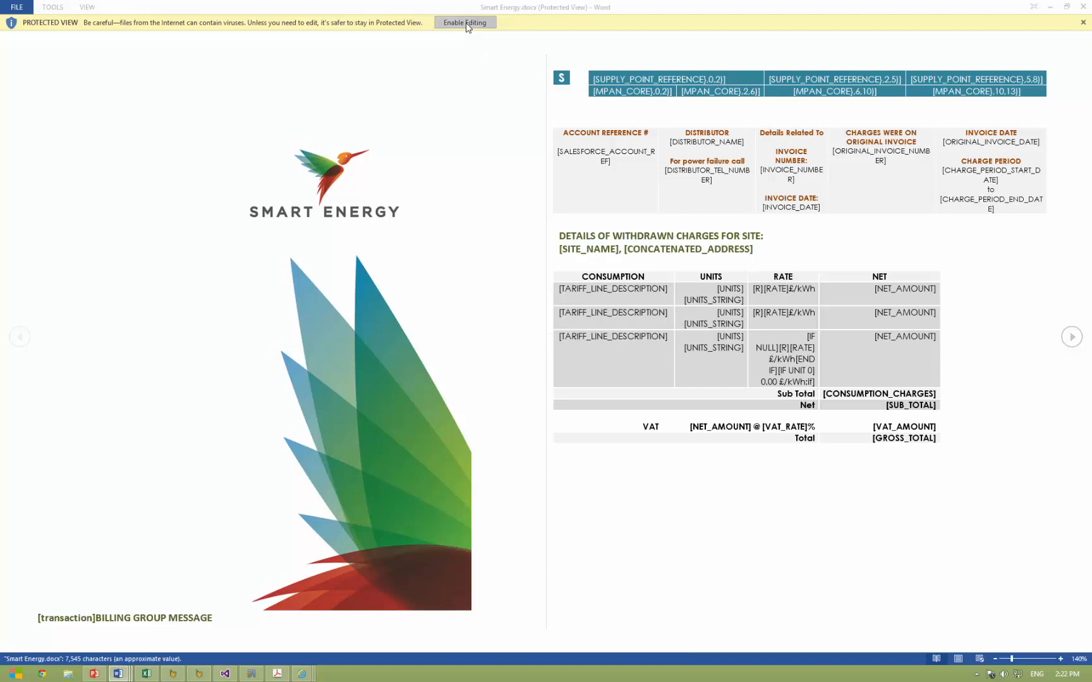
Format the three tariff line rows of the consumption table on page 2 in bold red text.
scroll(587, 463, "down", 2)
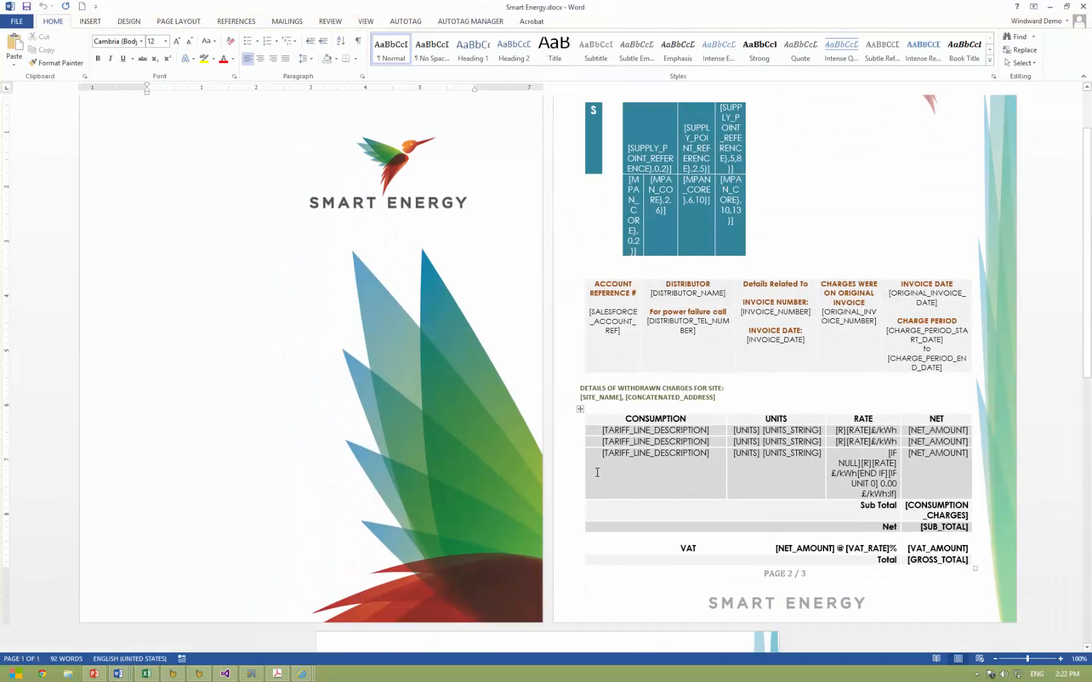
left_click_drag(600, 433, 935, 455)
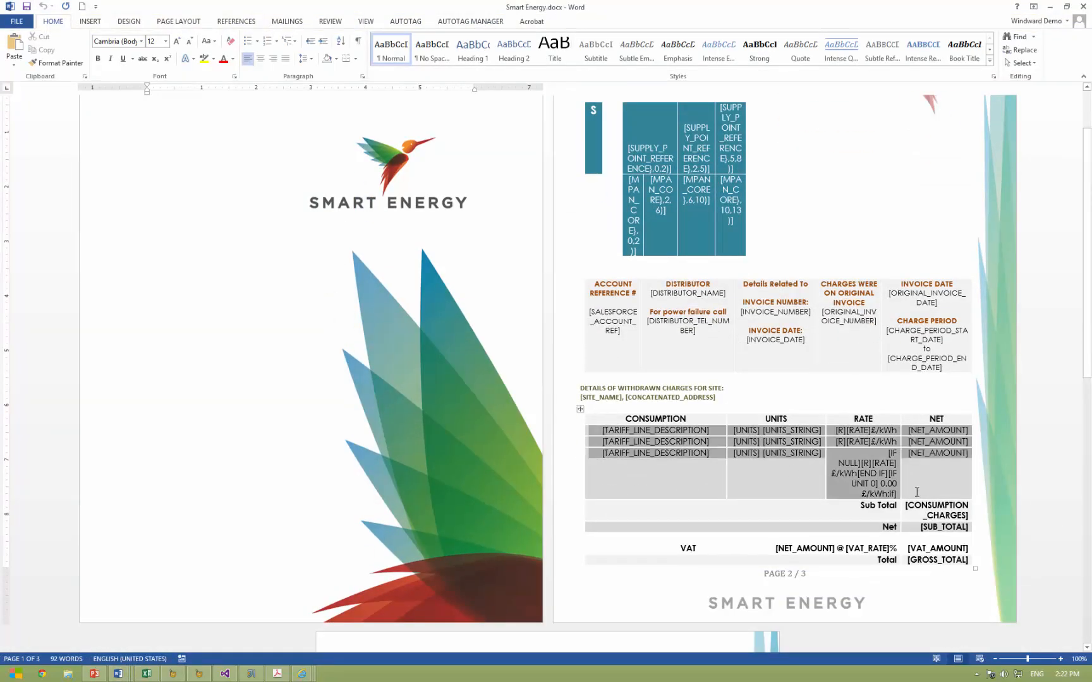
left_click(226, 58)
left_click(98, 58)
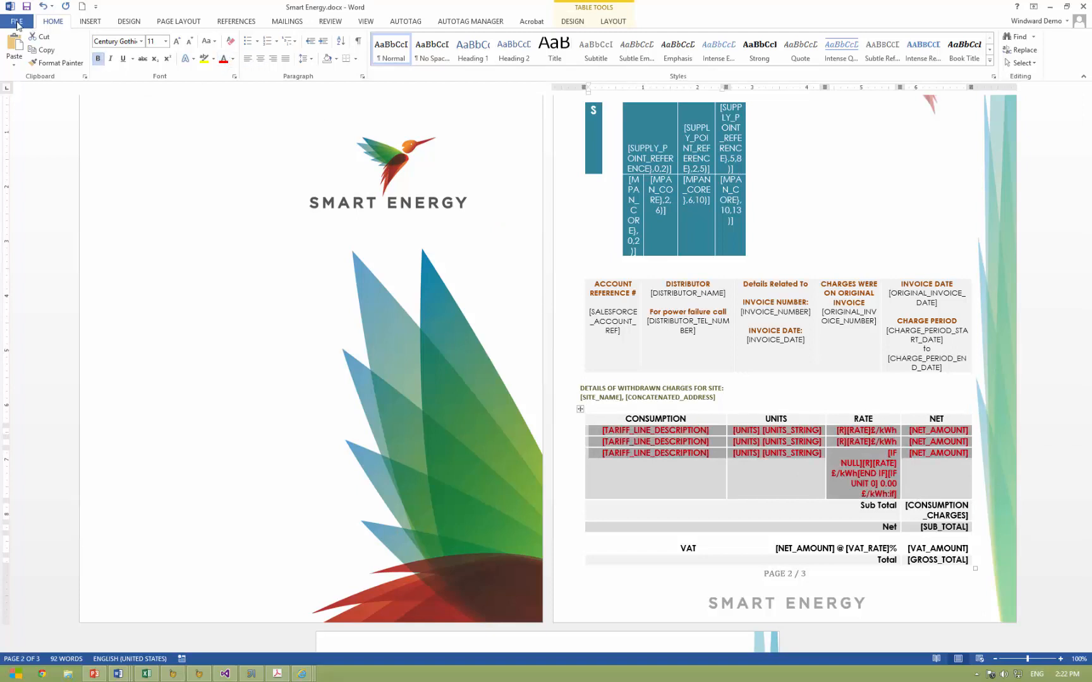
Save the template to the Desktop, replacing the existing Smart Energy.docx, and return to the Contoso portal to dismiss the download dialog.
left_click(18, 25)
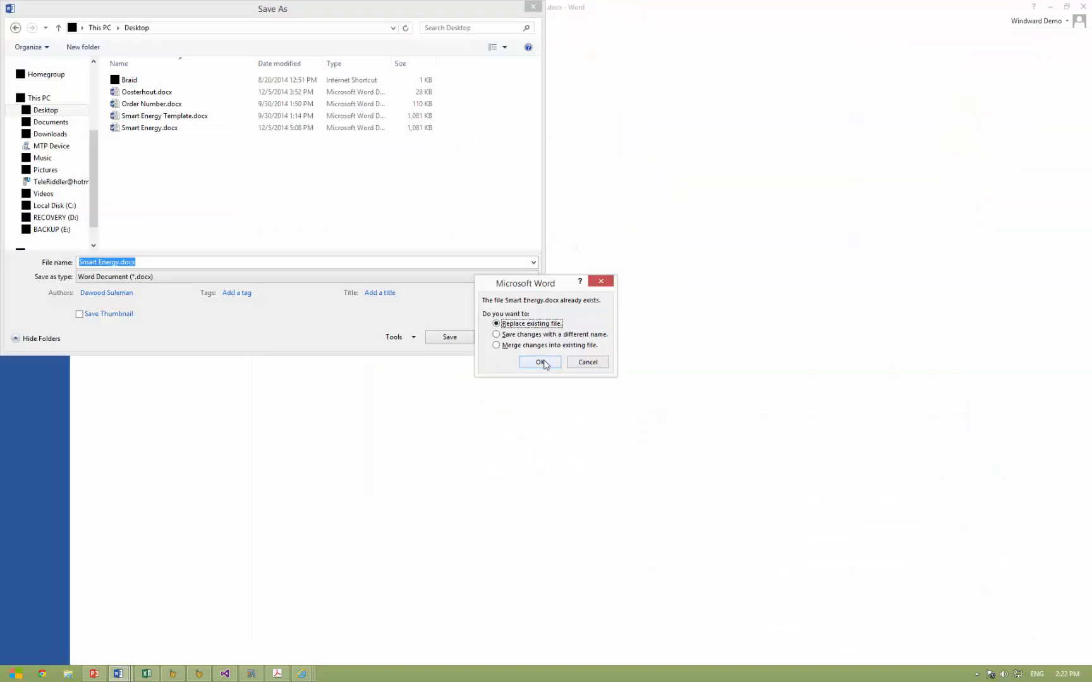
left_click(545, 364)
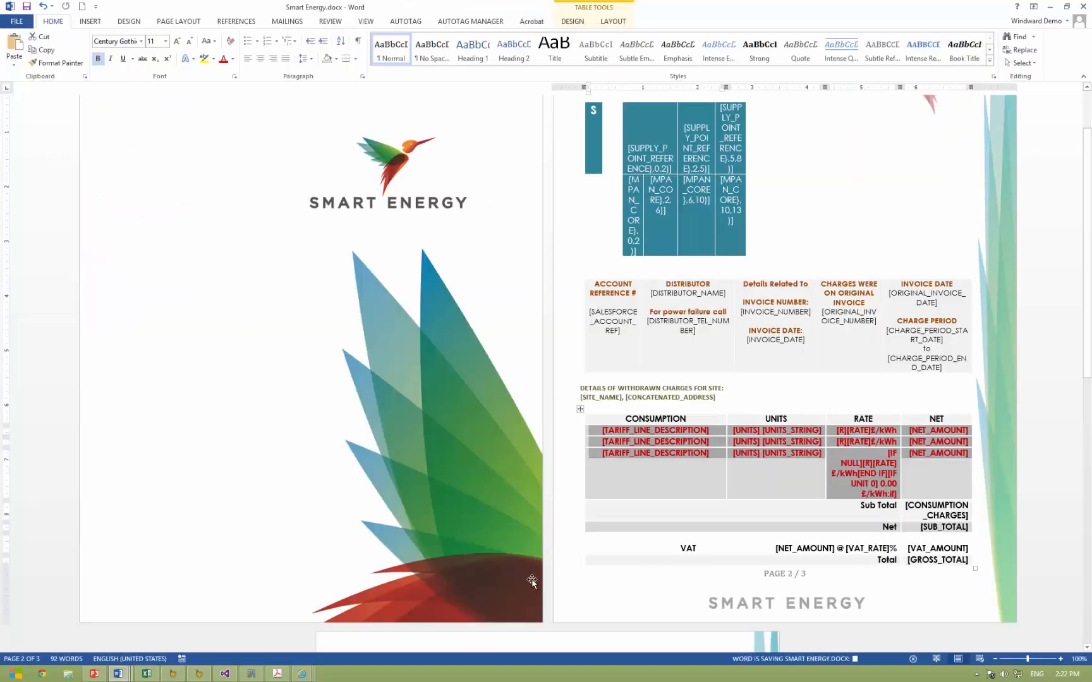
left_click(302, 673)
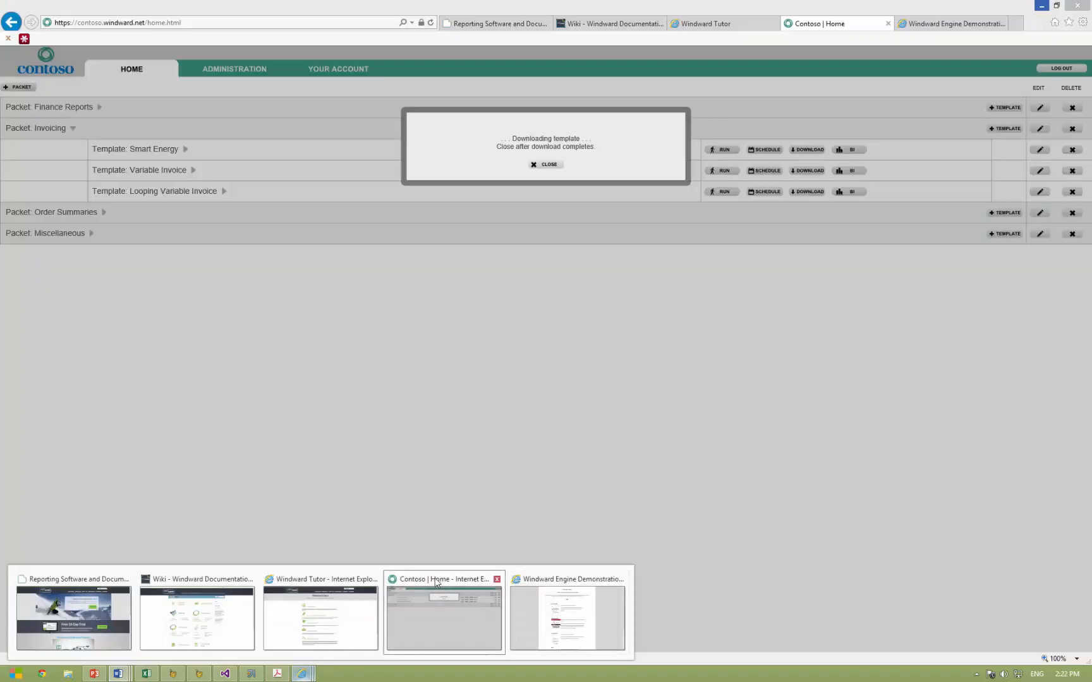
left_click(443, 616)
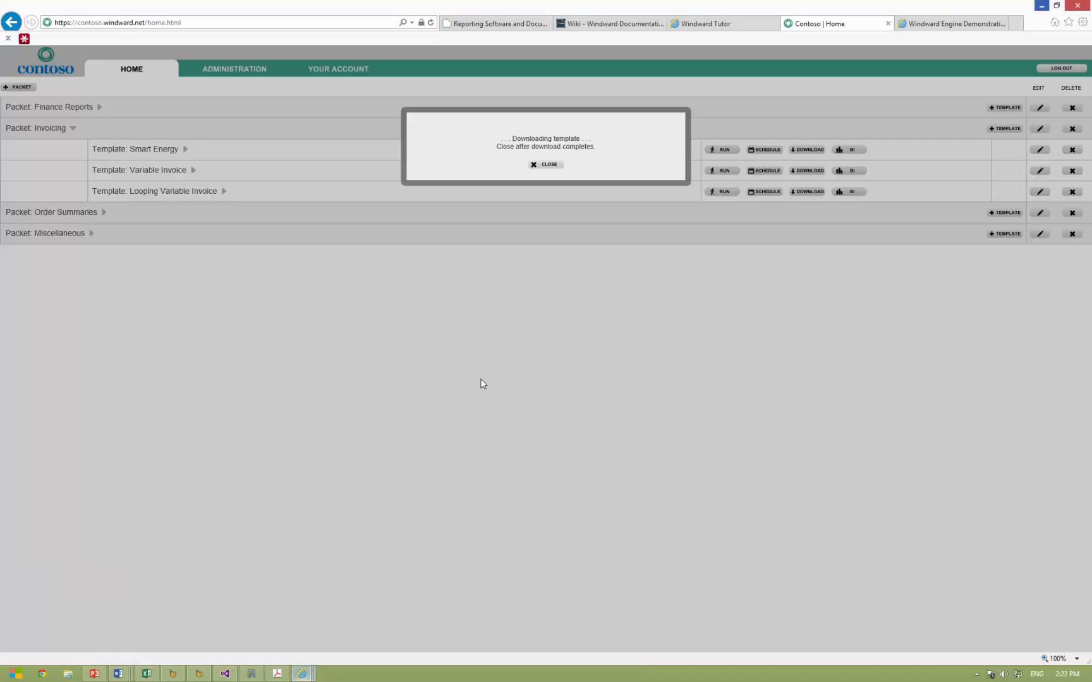
left_click(546, 165)
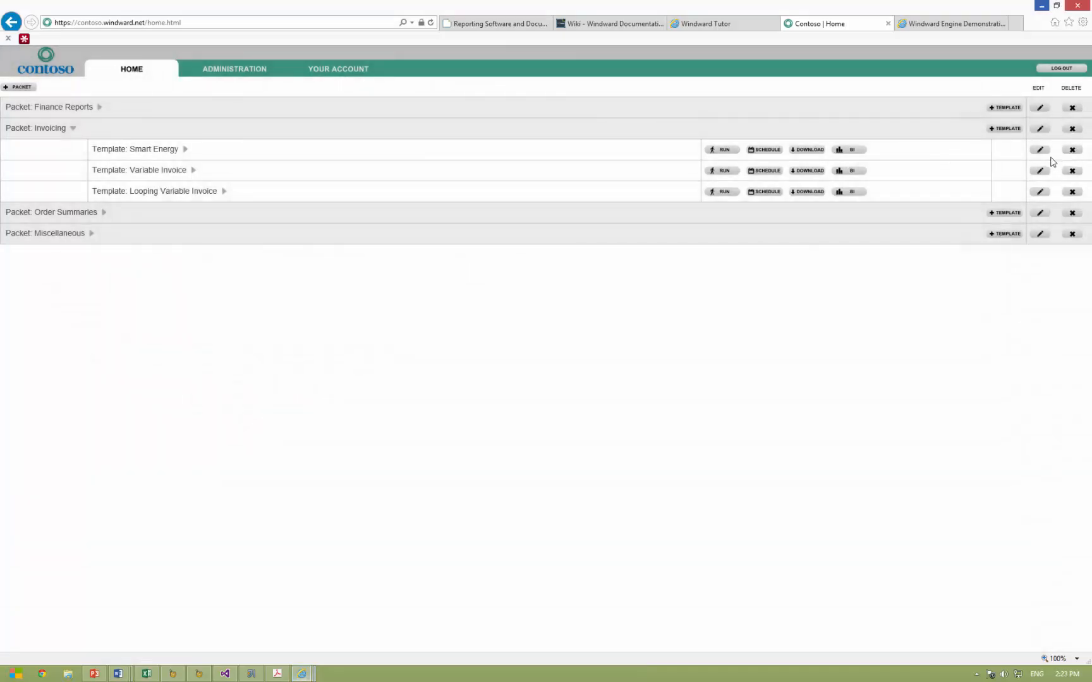
Update the portal's Smart Energy template by uploading Smart Energy.docx from the Desktop.
left_click(1041, 151)
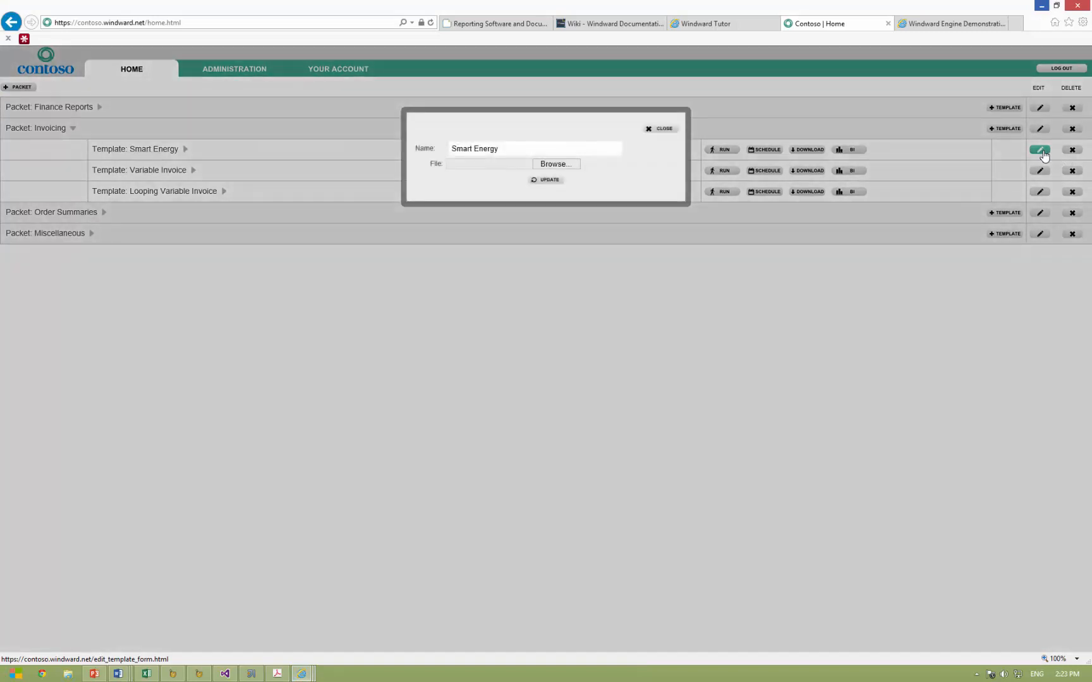
left_click(566, 162)
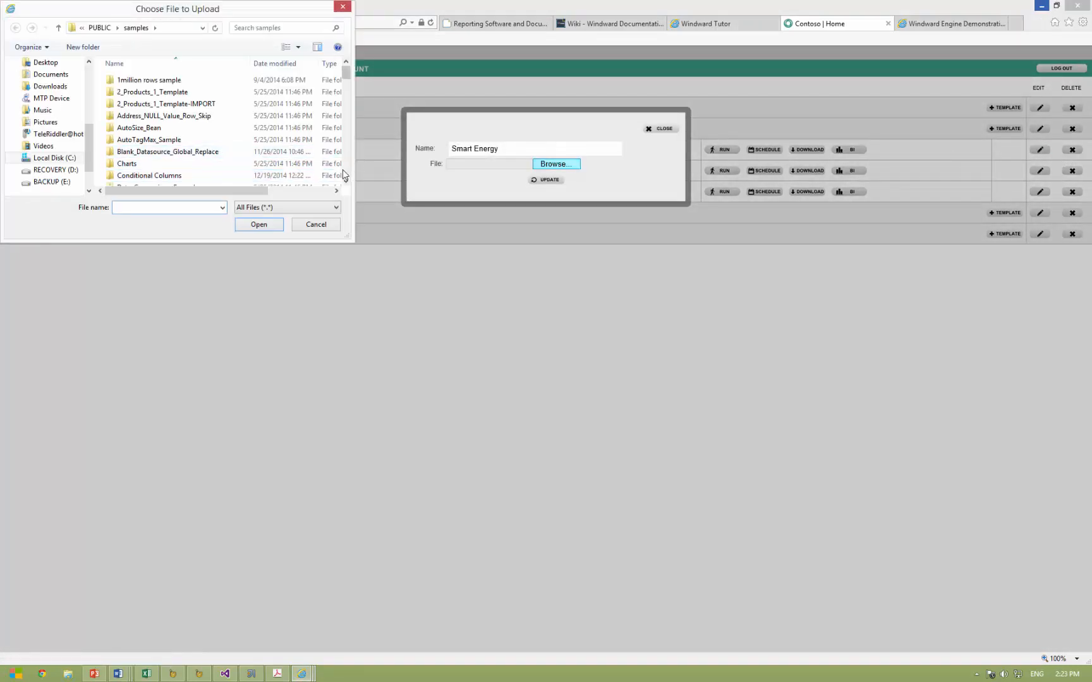
scroll(346, 169, "down", 10)
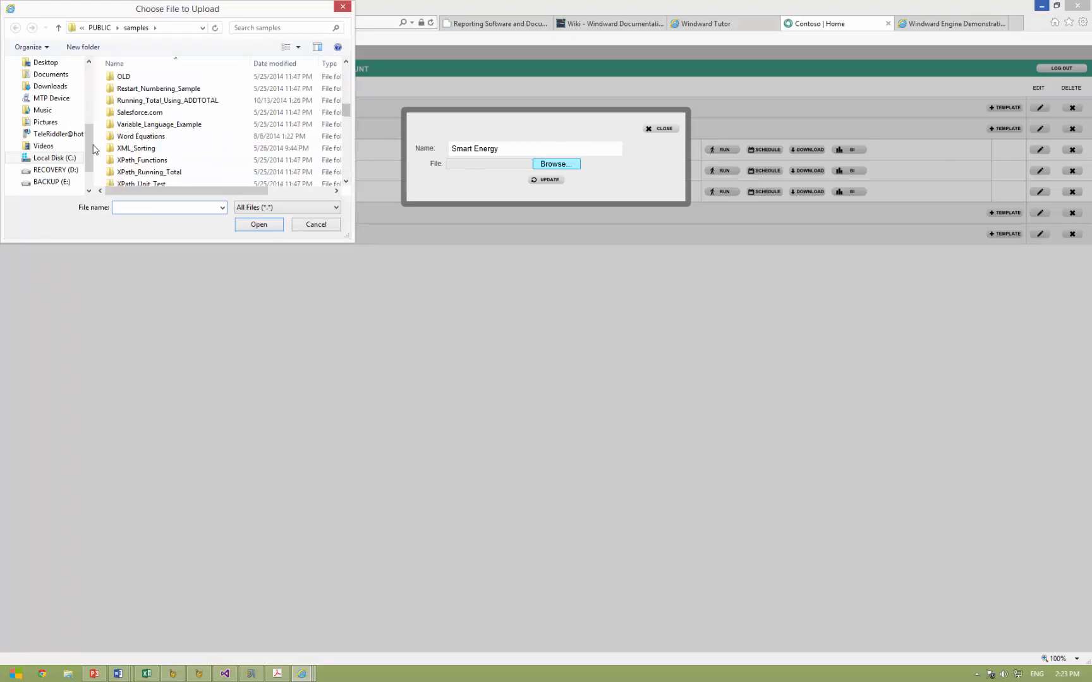
left_click(41, 63)
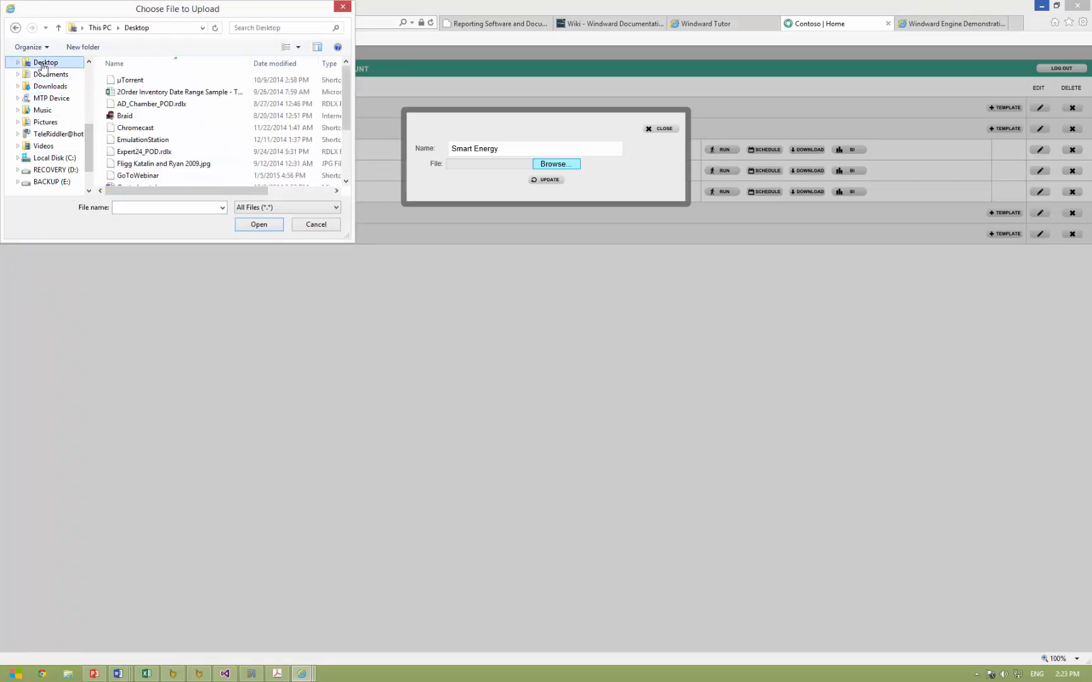
left_click(145, 167)
scroll(142, 166, "down", 2)
left_click(146, 156)
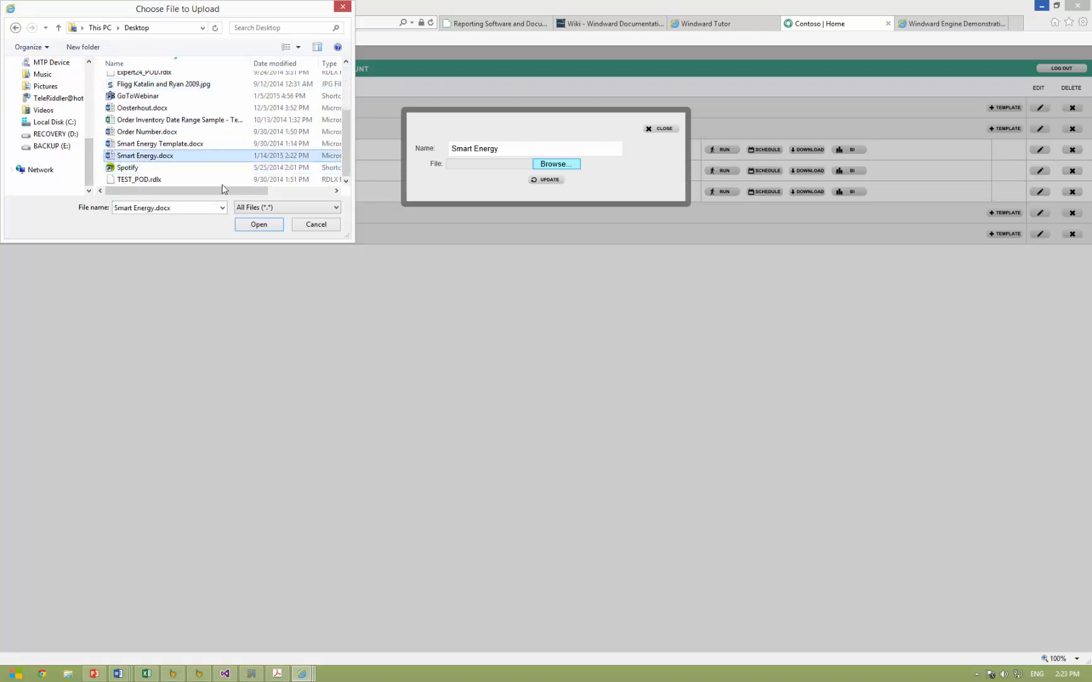
left_click(257, 226)
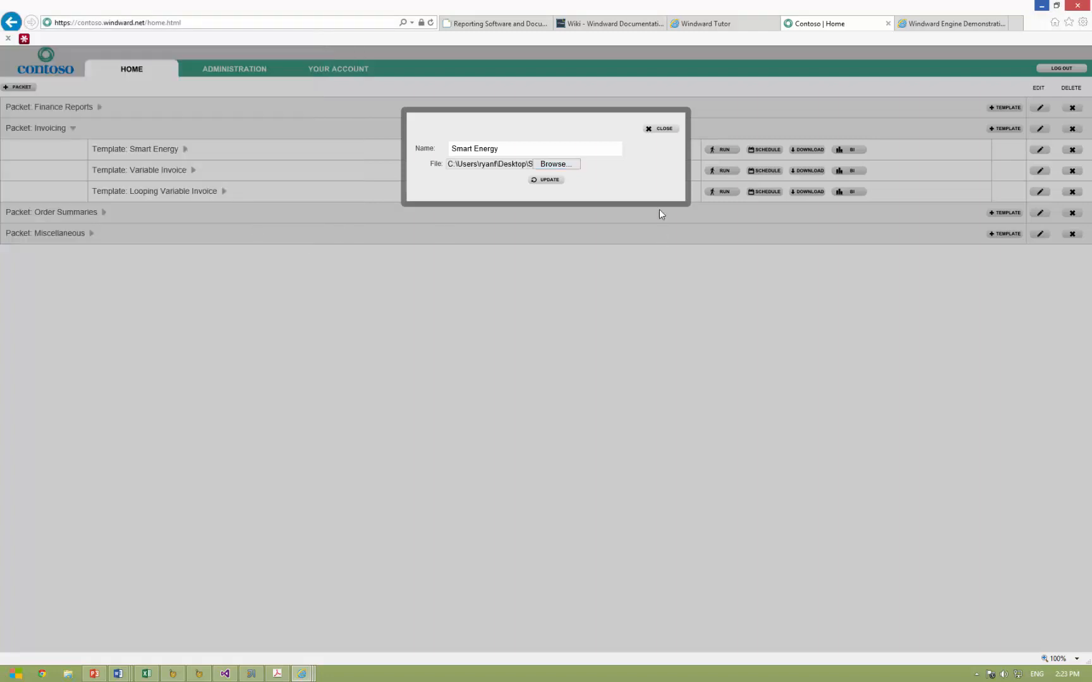
left_click(547, 182)
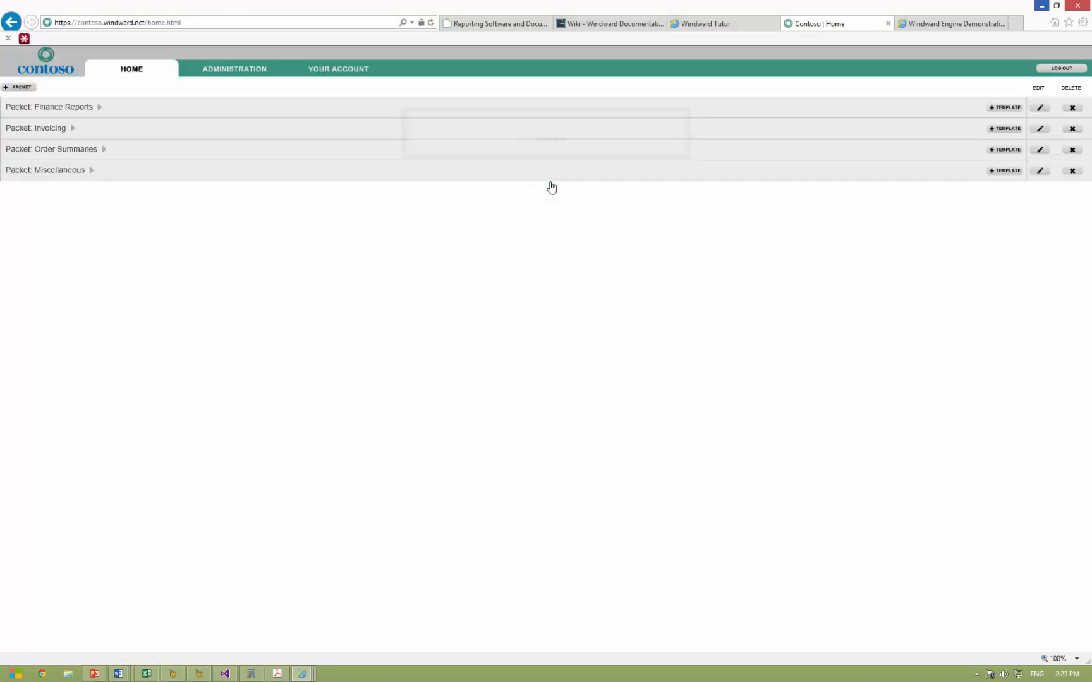
Run the Smart Energy template from the Invoicing packet as a PDF and open the generated report.
left_click(70, 129)
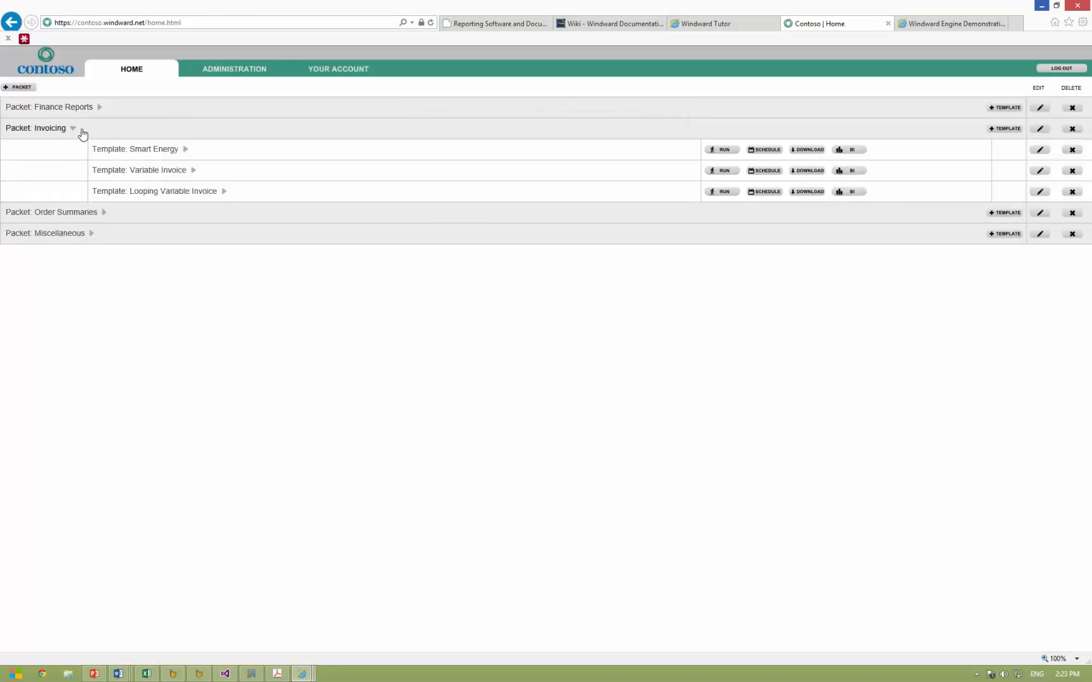
left_click(721, 151)
left_click(563, 144)
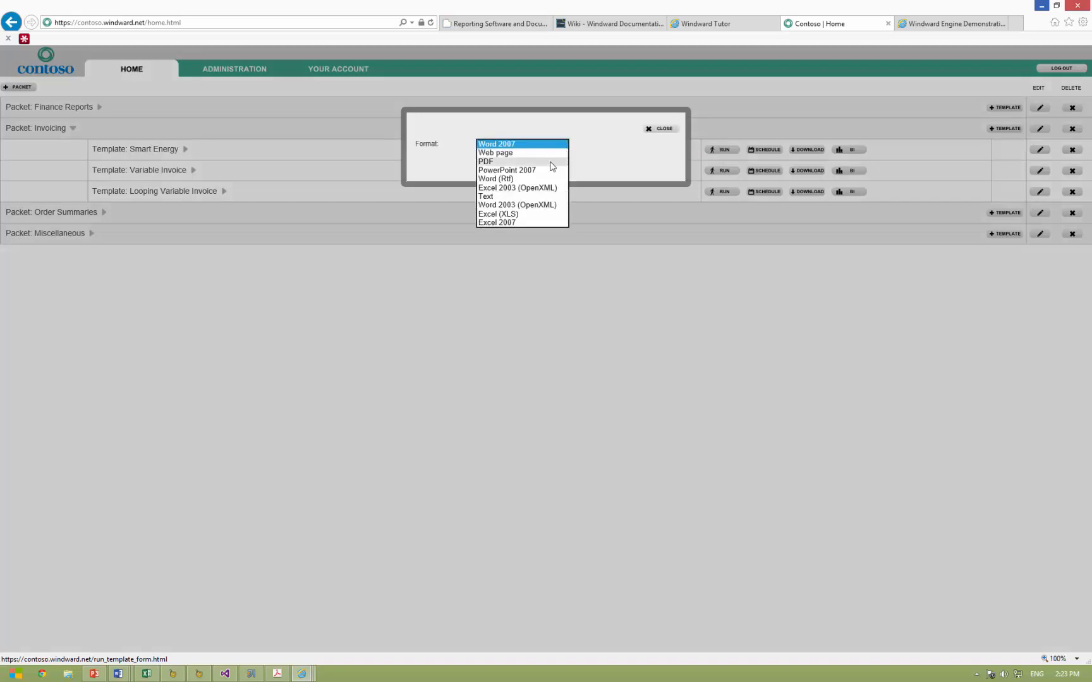
left_click(549, 163)
left_click(549, 162)
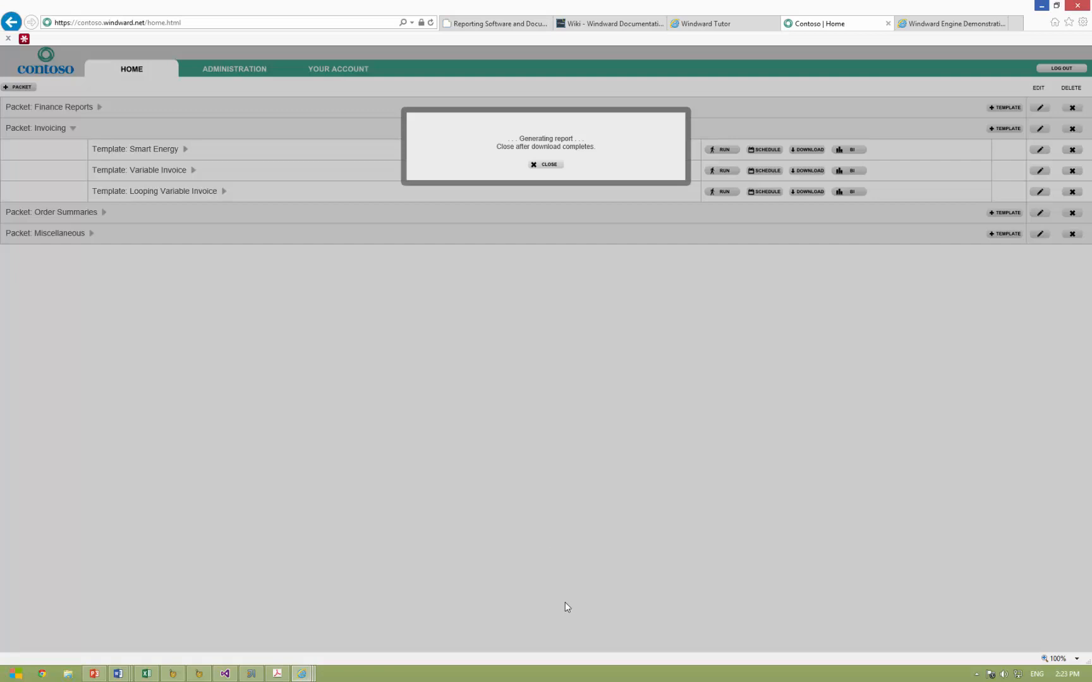
left_click(692, 653)
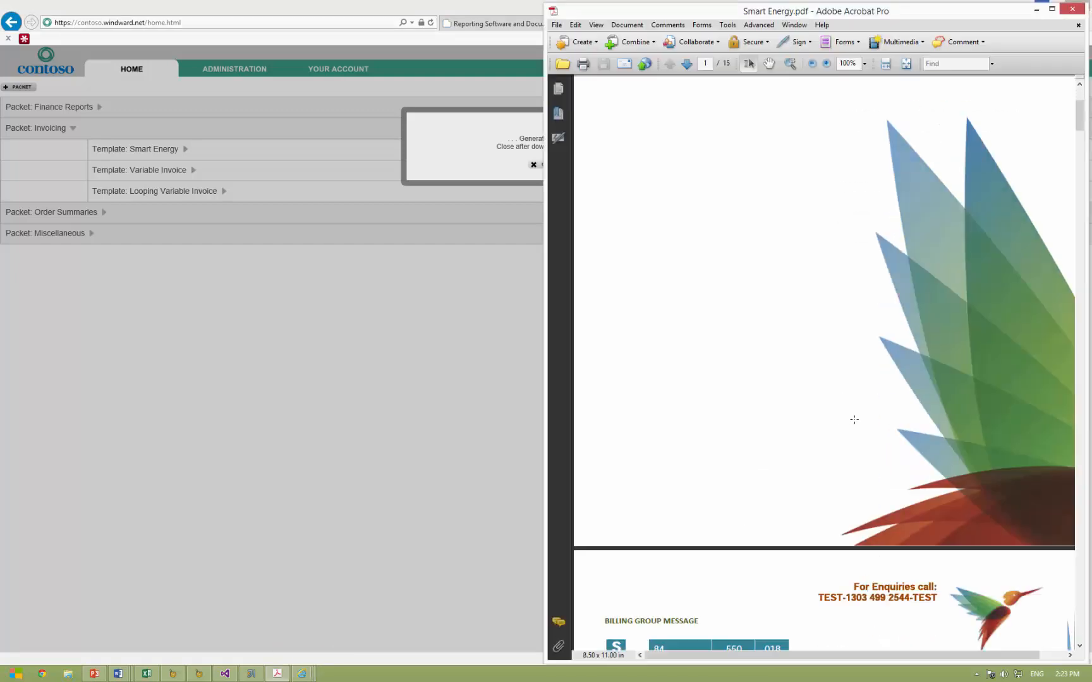
Examine the consumption rows in the generated Smart Energy PDF, cancelling content preparation, and close the document and the portal's report dialog.
scroll(853, 420, "down", 5)
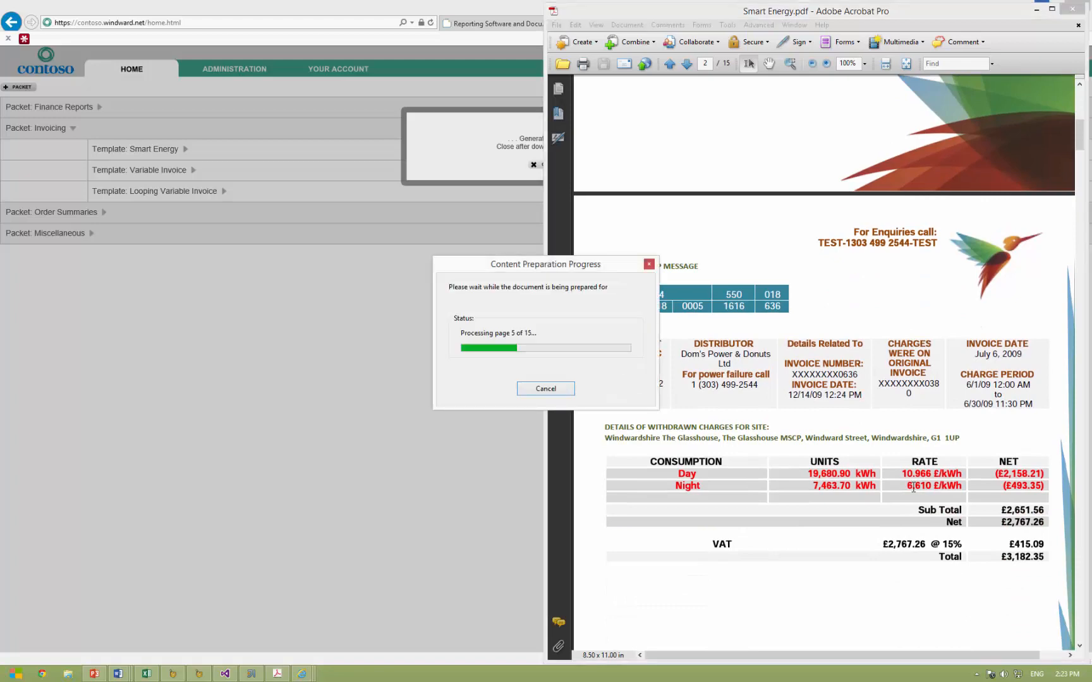
left_click(545, 389)
scroll(752, 431, "down", 3)
scroll(753, 432, "down", 11)
left_click(1072, 9)
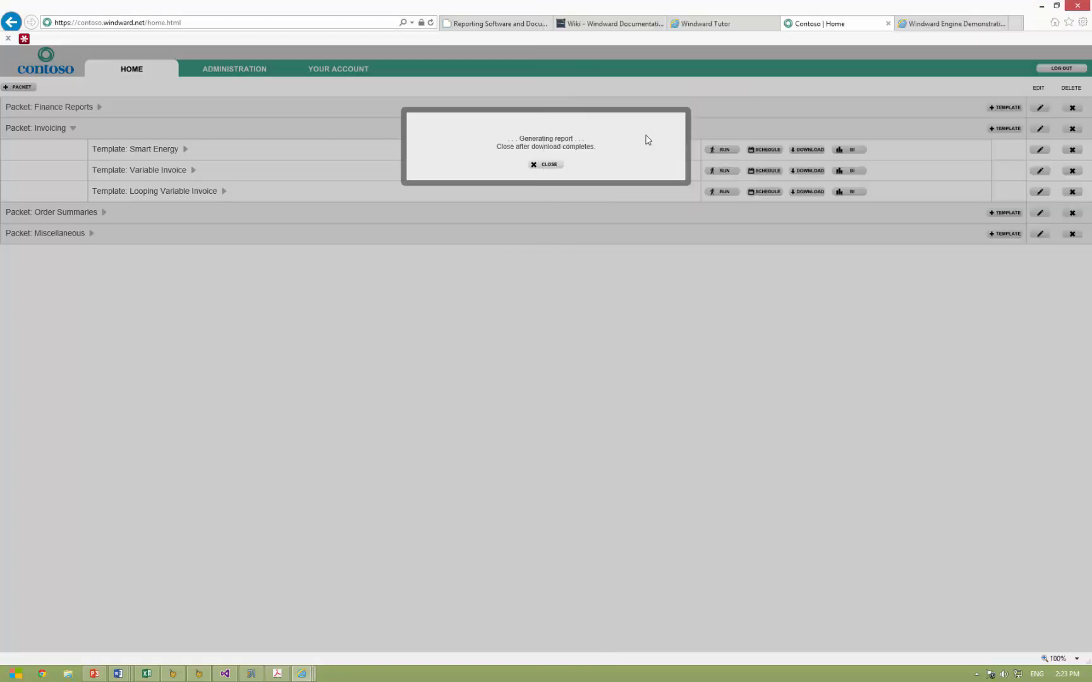
left_click(543, 165)
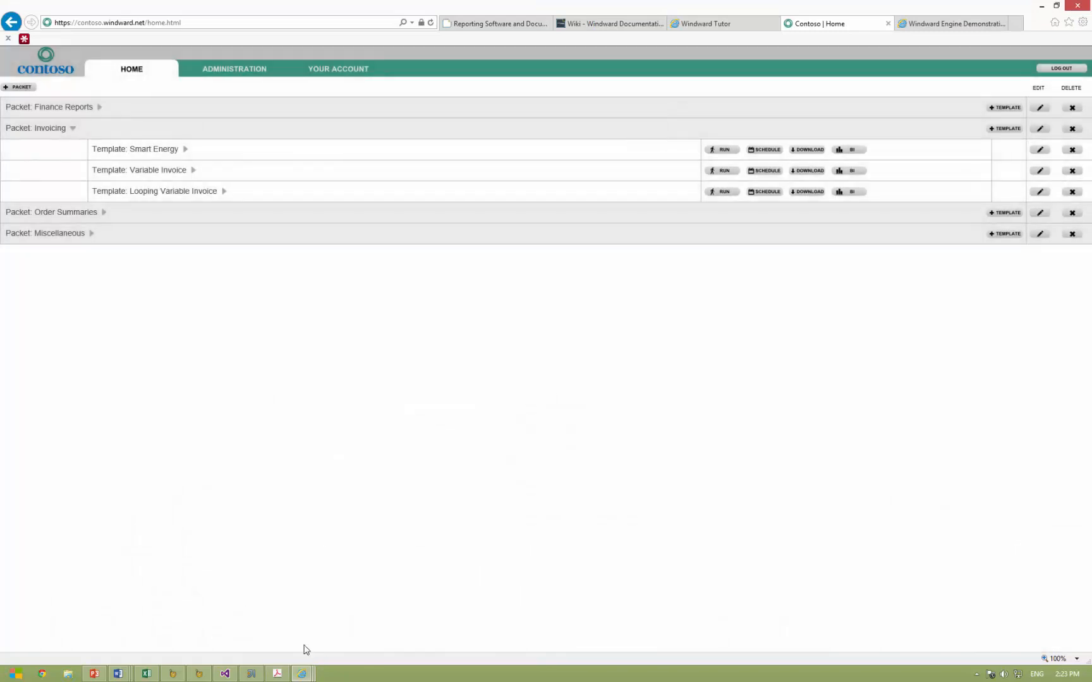